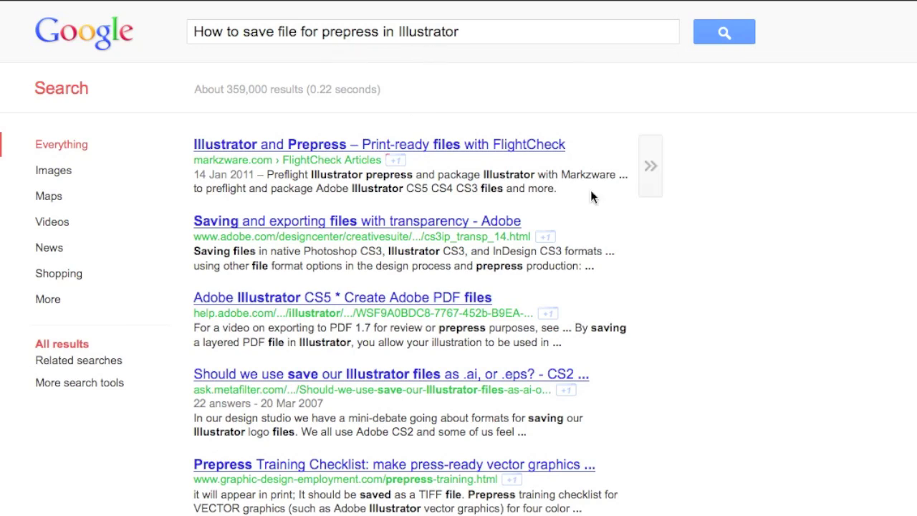
Open the Markzware result 'Illustrator and Prepress – Print-ready files with FlightCheck'
{"action": "left_click", "coordinate": [278, 153]}
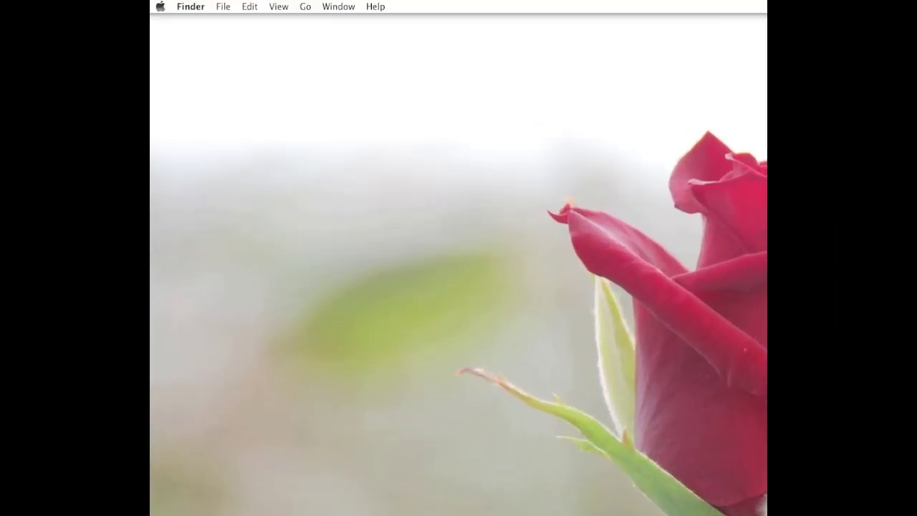
Open the Oliveo logo, accepting the profile mismatch, and reposition and narrow its window
{"action": "left_click", "coordinate": [184, 6]}
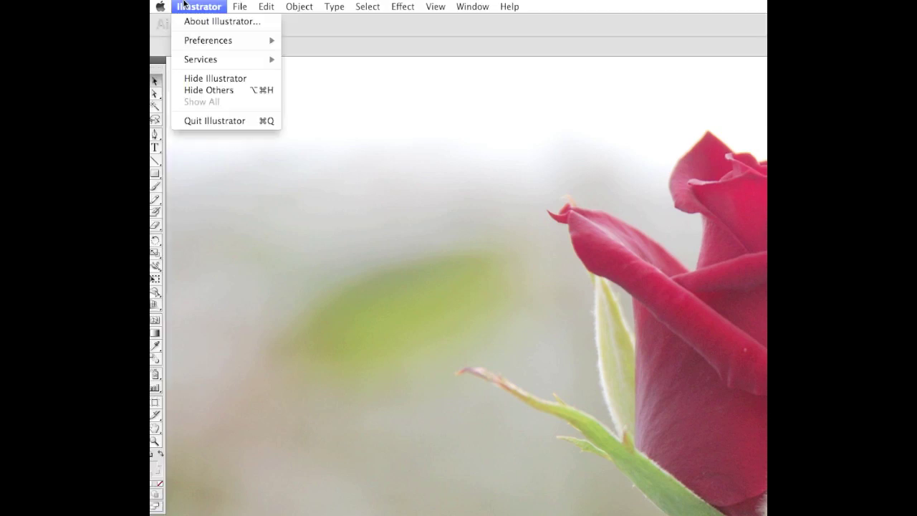
{"action": "key", "text": "Return"}
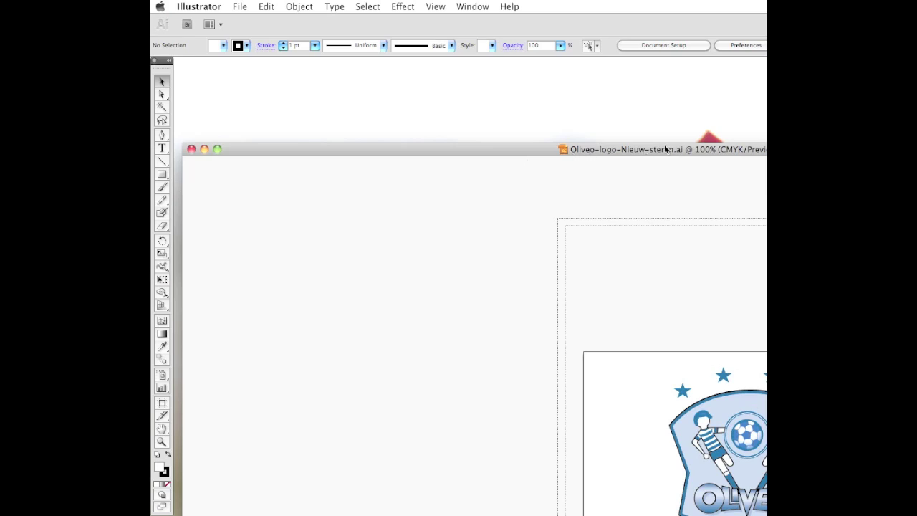
{"action": "left_click_drag", "start_coordinate": [664, 148], "coordinate": [653, 68]}
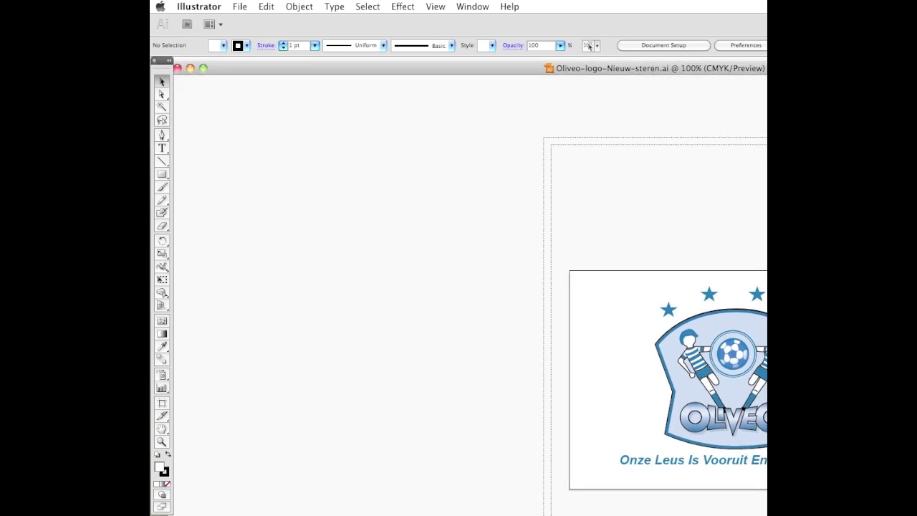
{"action": "left_click_drag", "start_coordinate": [767, 514], "coordinate": [717, 491]}
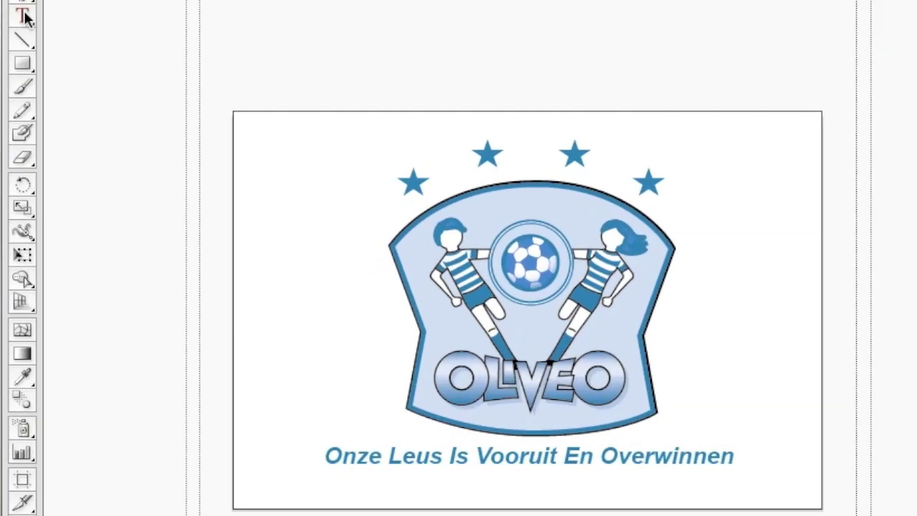
Add 'Text - Package me!' below the tagline in Eurostile Bold 22 pt
{"action": "key", "text": "t"}
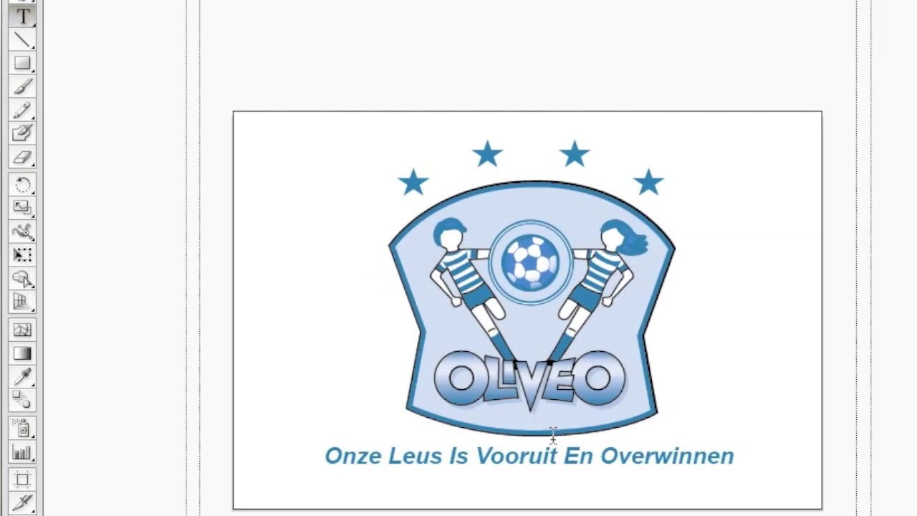
{"action": "left_click", "coordinate": [510, 486]}
{"action": "type", "text": "Text - Package me!"}
{"action": "key", "text": "ctrl+a"}
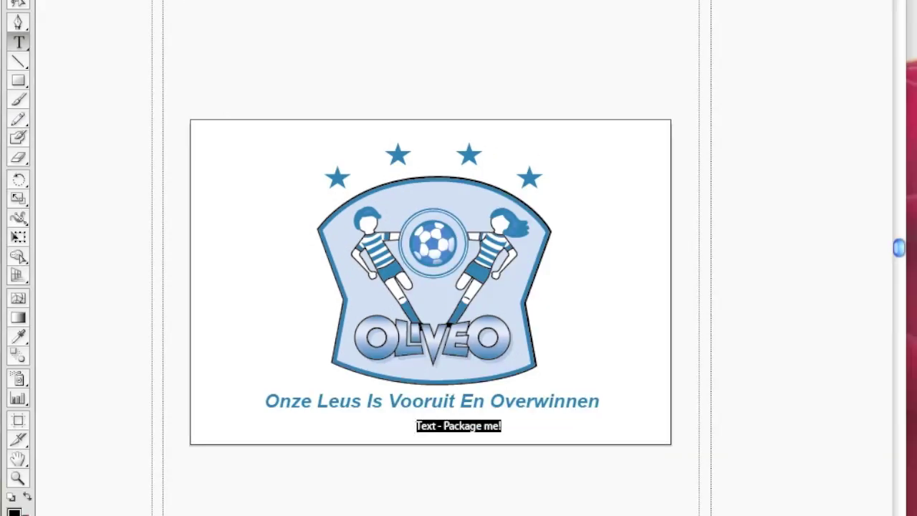
{"action": "left_click", "coordinate": [557, 76]}
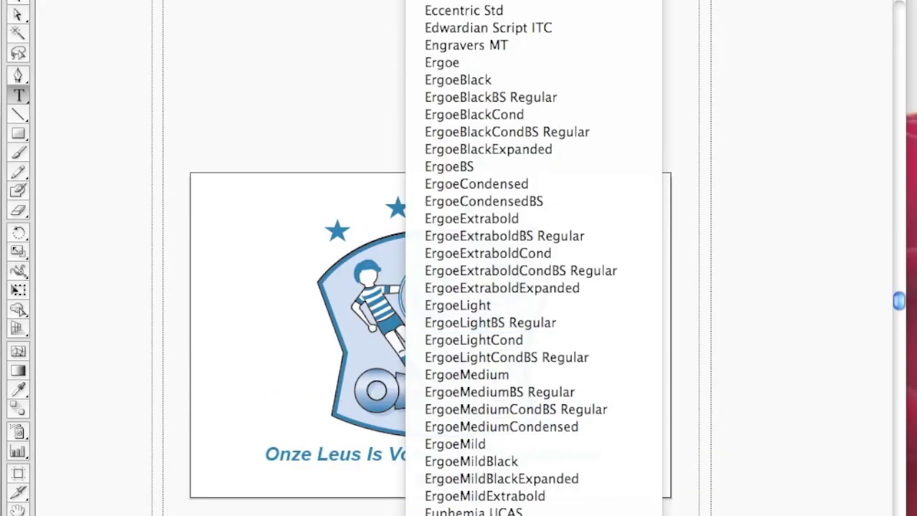
{"action": "left_click", "coordinate": [564, 463]}
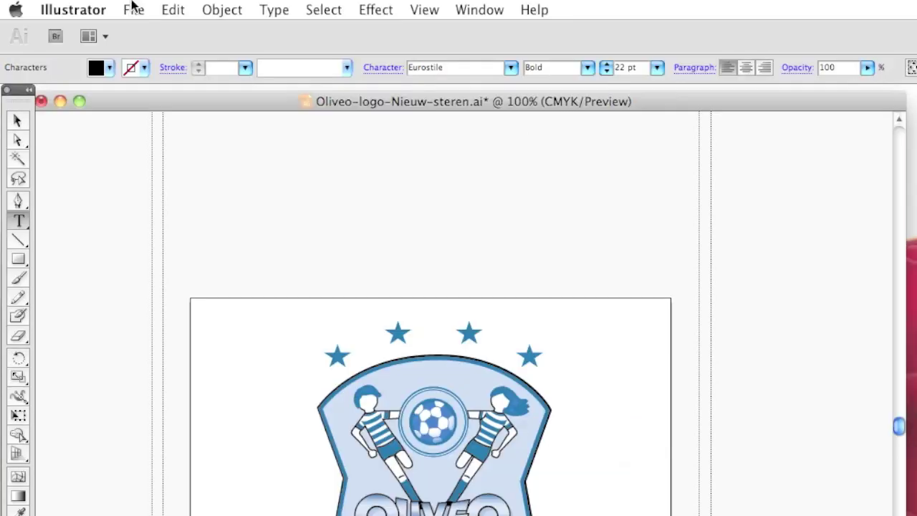
{"action": "left_click", "coordinate": [134, 8]}
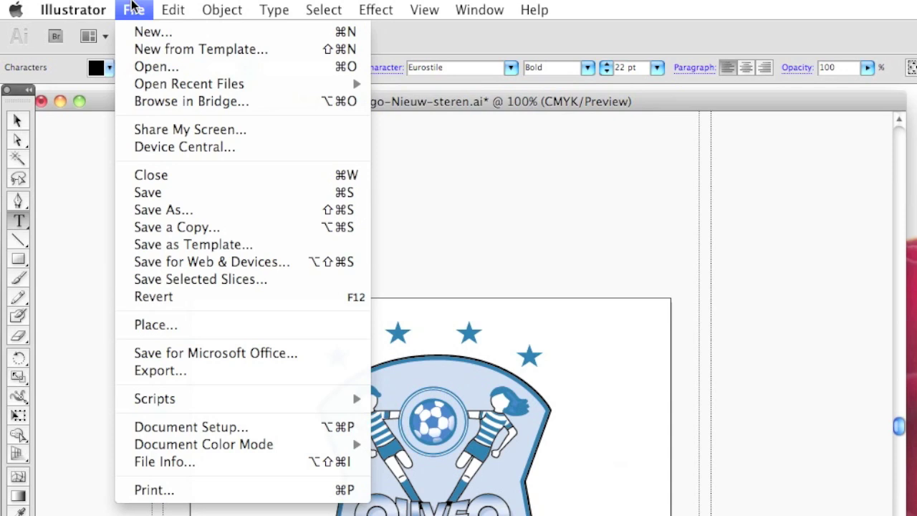
Browse the Object and Type menus and font previews, ending in the PNG Export settings
{"action": "mouse_move", "coordinate": [244, 6]}
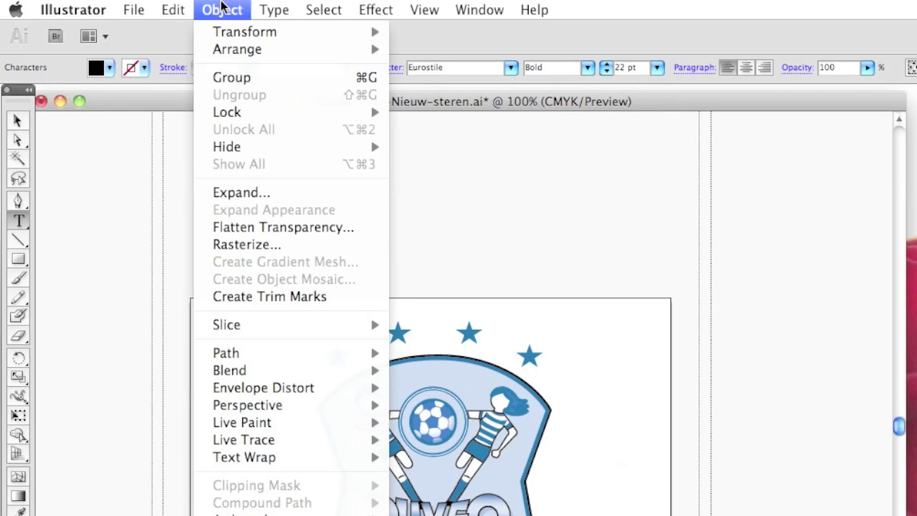
{"action": "mouse_move", "coordinate": [276, 8]}
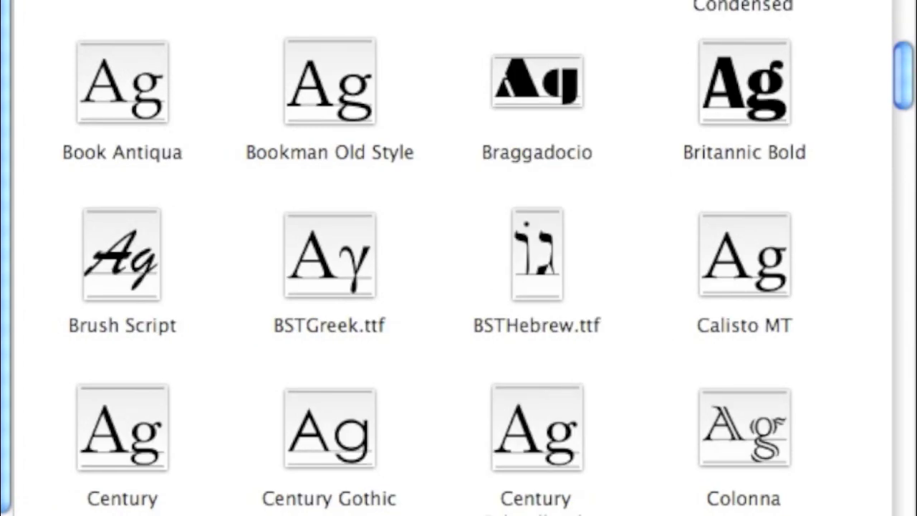
{"action": "scroll", "coordinate": [459, 258], "scroll_direction": "down", "scroll_amount": 3}
{"action": "scroll", "coordinate": [466, 308], "scroll_direction": "down", "scroll_amount": 3}
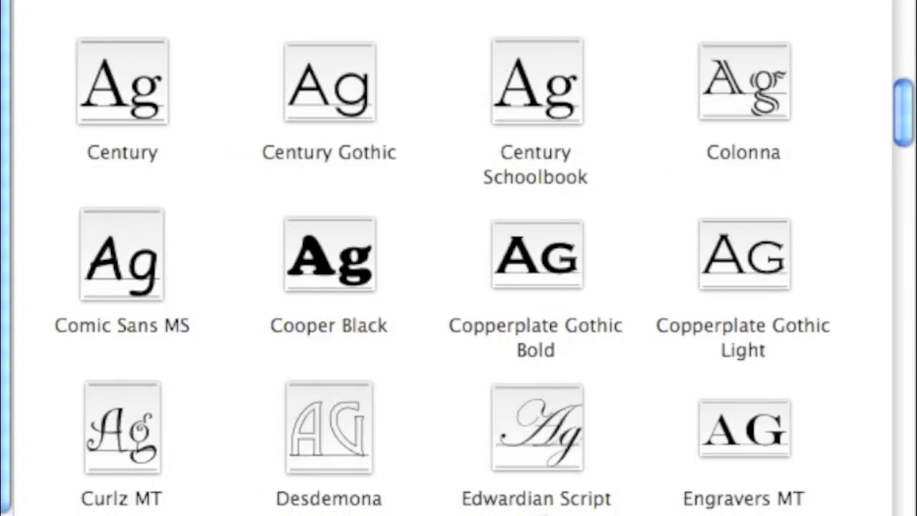
{"action": "left_click", "coordinate": [522, 107]}
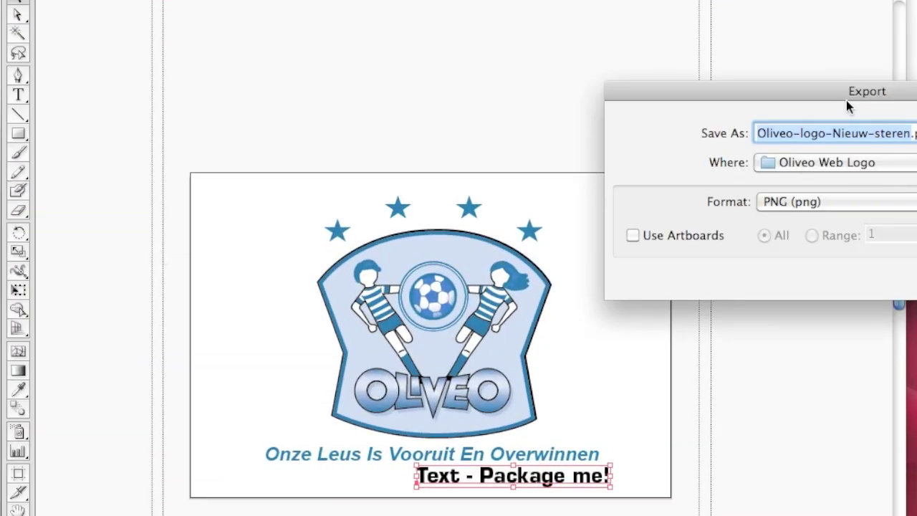
Check the Oliveo Web Logo location and export formats, then cancel the PNG export
{"action": "left_click_drag", "start_coordinate": [850, 103], "coordinate": [384, 56]}
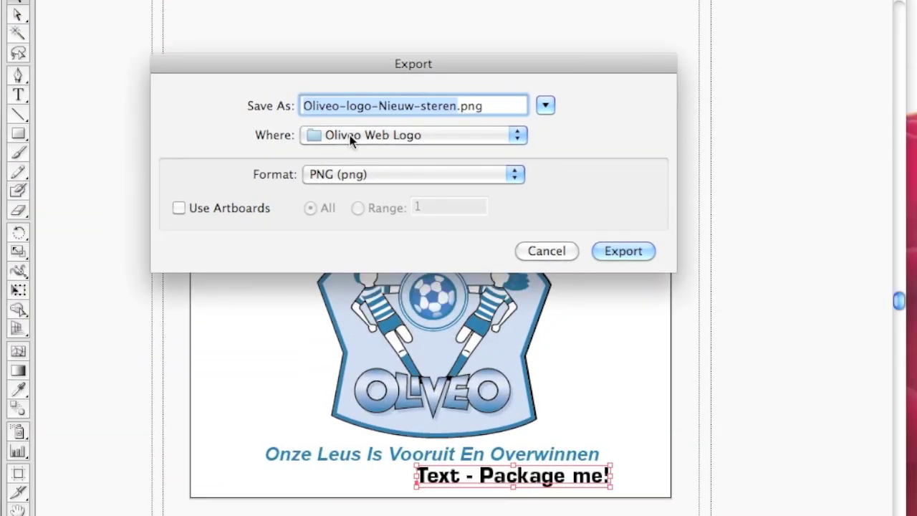
{"action": "left_click", "coordinate": [353, 135]}
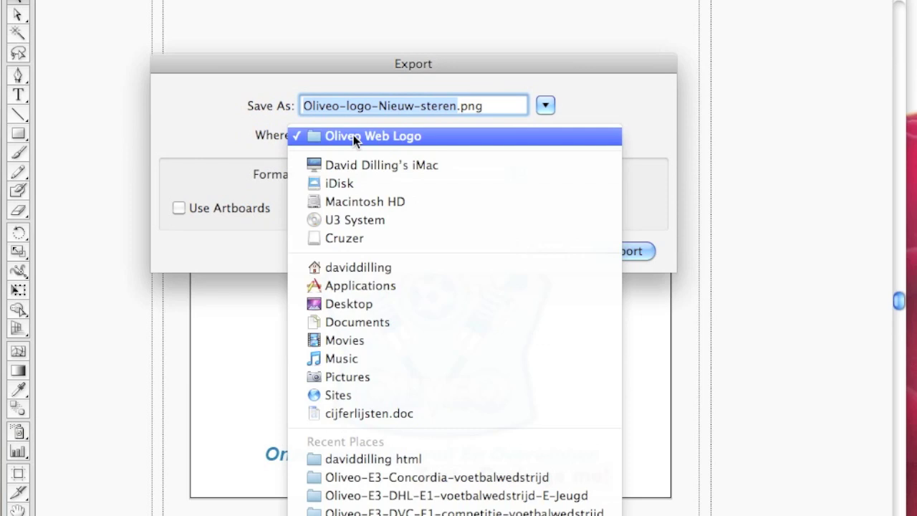
{"action": "left_click", "coordinate": [226, 123]}
{"action": "left_click", "coordinate": [409, 179]}
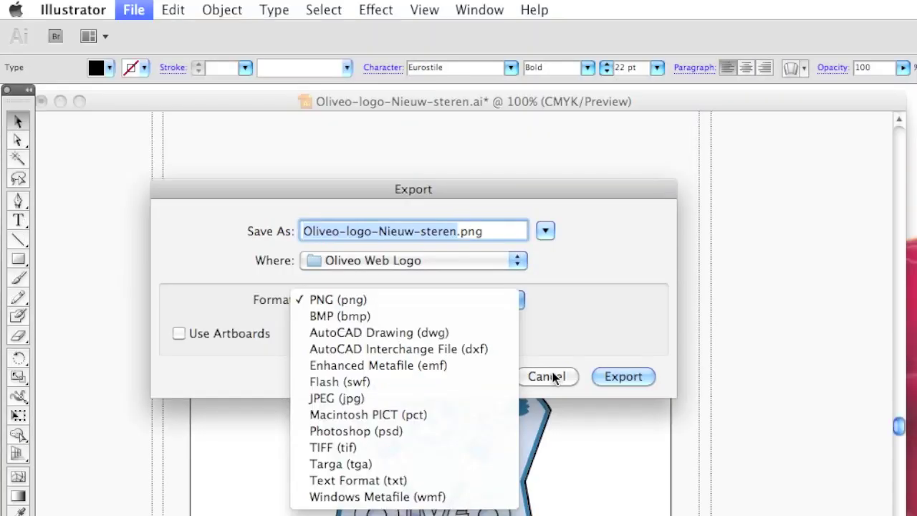
{"action": "left_click", "coordinate": [552, 377]}
{"action": "left_click", "coordinate": [548, 377]}
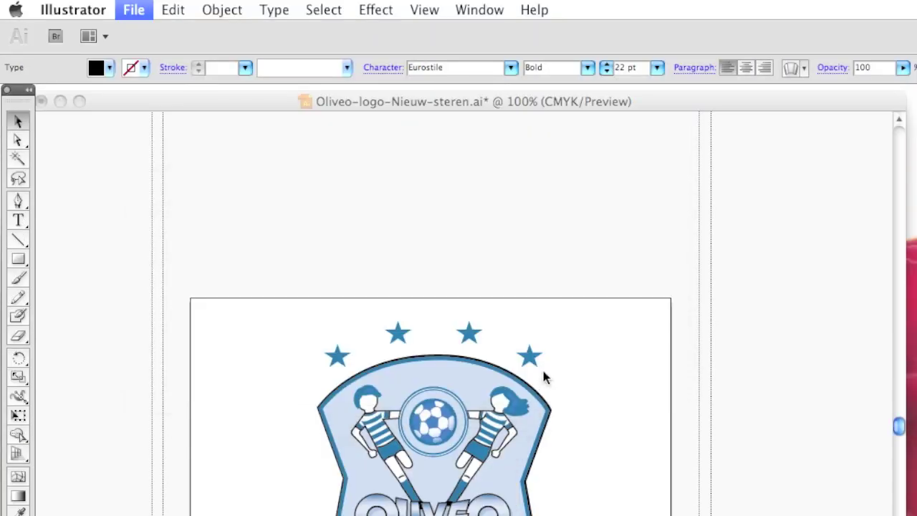
Save the logo via Save As with the Illustrator EPS (eps) format
{"action": "left_click", "coordinate": [137, 9]}
{"action": "left_click", "coordinate": [174, 202]}
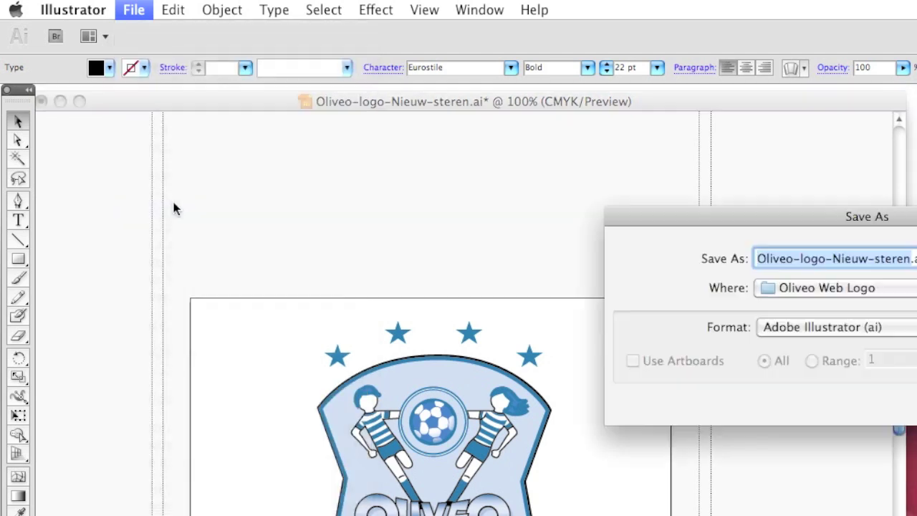
{"action": "left_click_drag", "start_coordinate": [826, 216], "coordinate": [344, 223]}
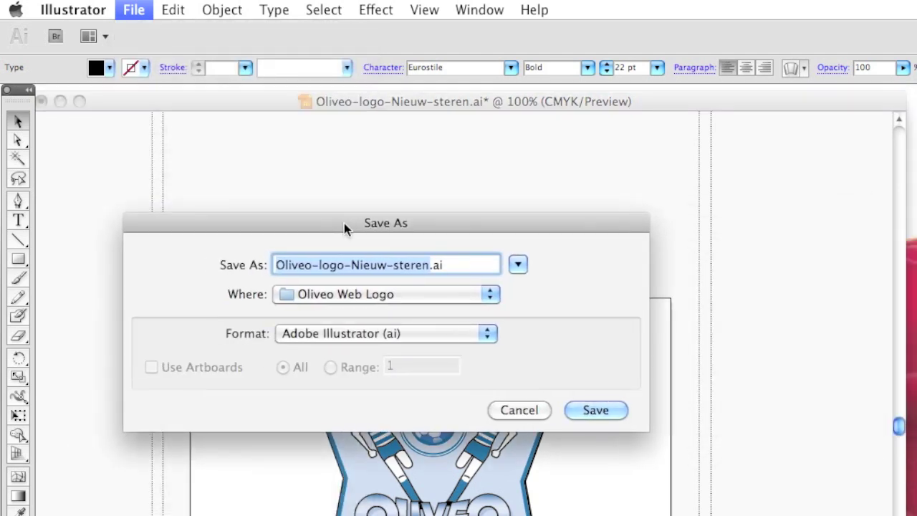
{"action": "left_click", "coordinate": [399, 336]}
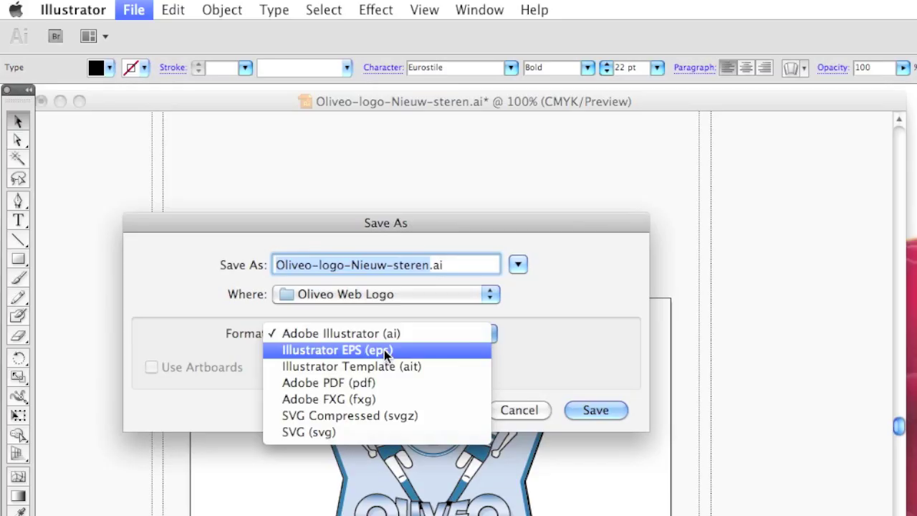
{"action": "left_click", "coordinate": [384, 350]}
{"action": "left_click", "coordinate": [605, 412]}
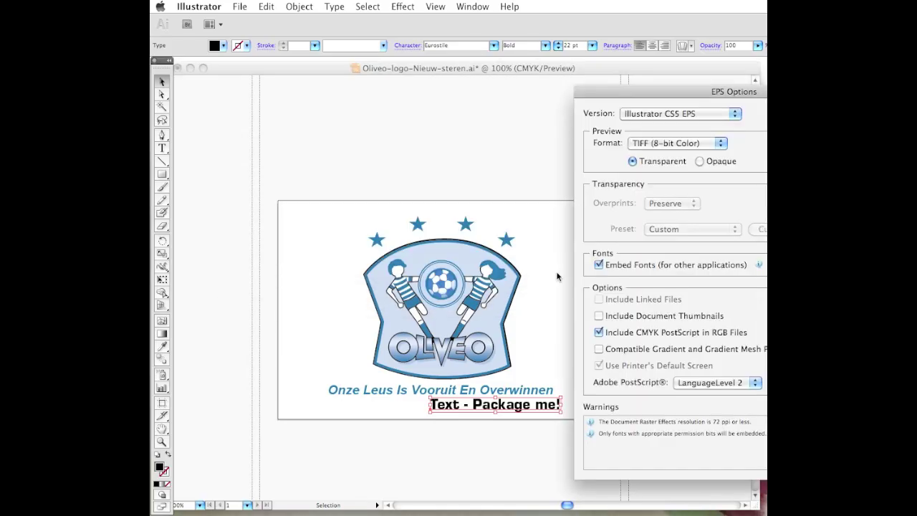
Keep PostScript LanguageLevel 2, uncheck Embed Fonts, and confirm the EPS save
{"action": "left_click_drag", "start_coordinate": [665, 92], "coordinate": [361, 73]}
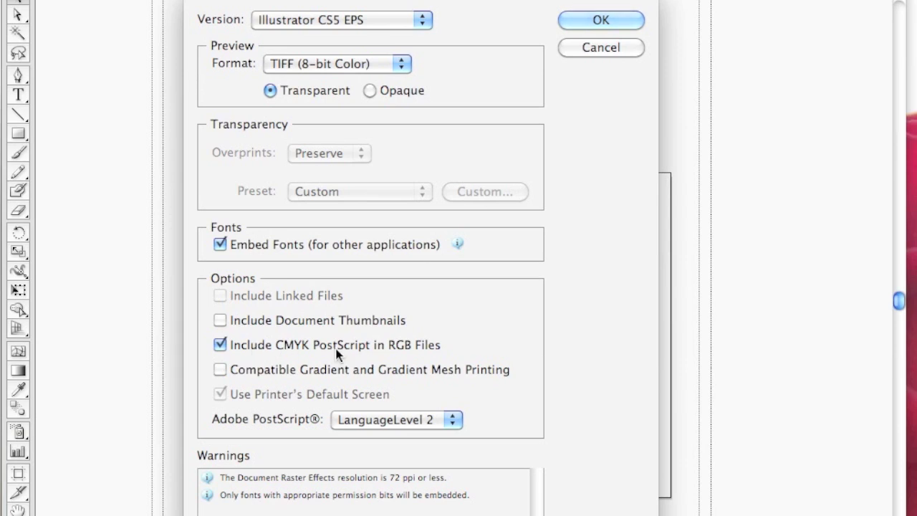
{"action": "left_click", "coordinate": [377, 419]}
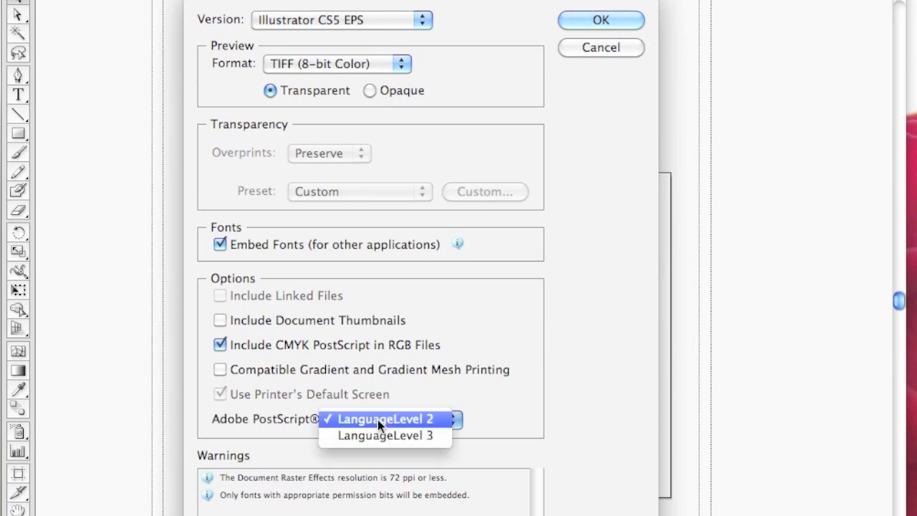
{"action": "left_click", "coordinate": [388, 419]}
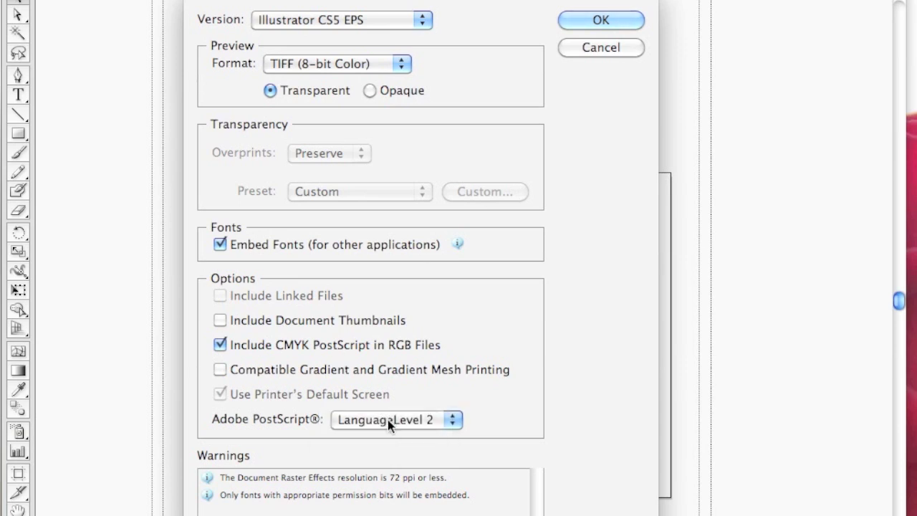
{"action": "left_click", "coordinate": [220, 245]}
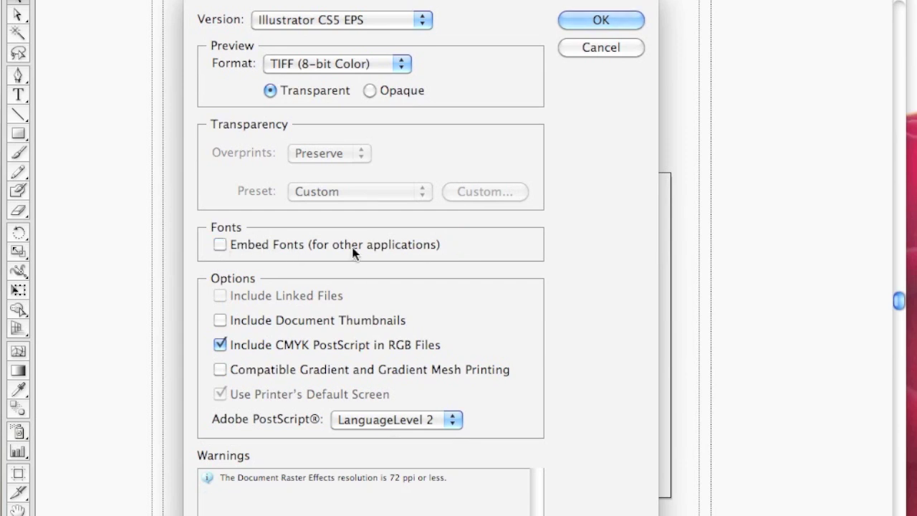
{"action": "left_click", "coordinate": [219, 244]}
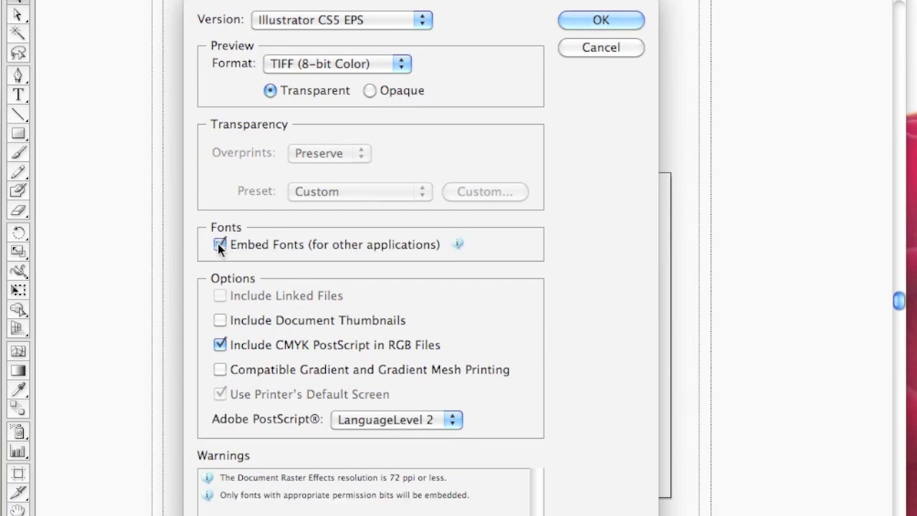
{"action": "left_click", "coordinate": [218, 242]}
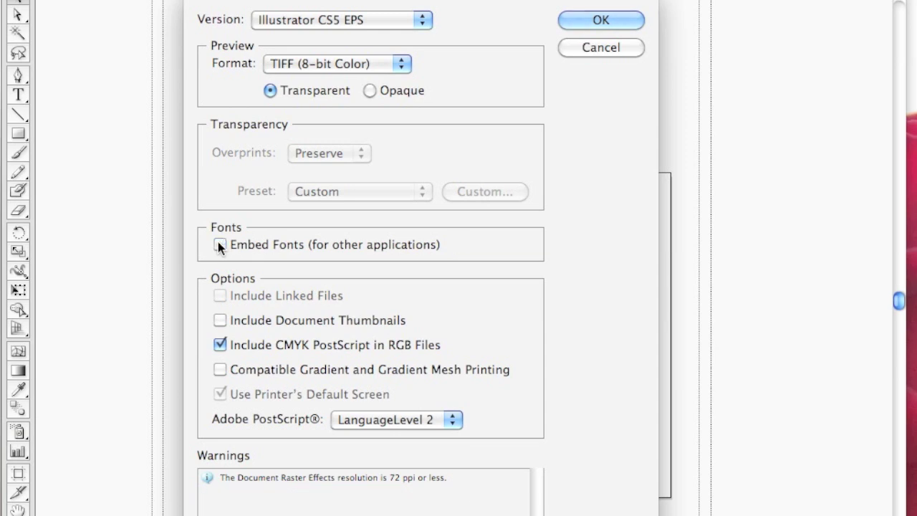
{"action": "left_click", "coordinate": [615, 21]}
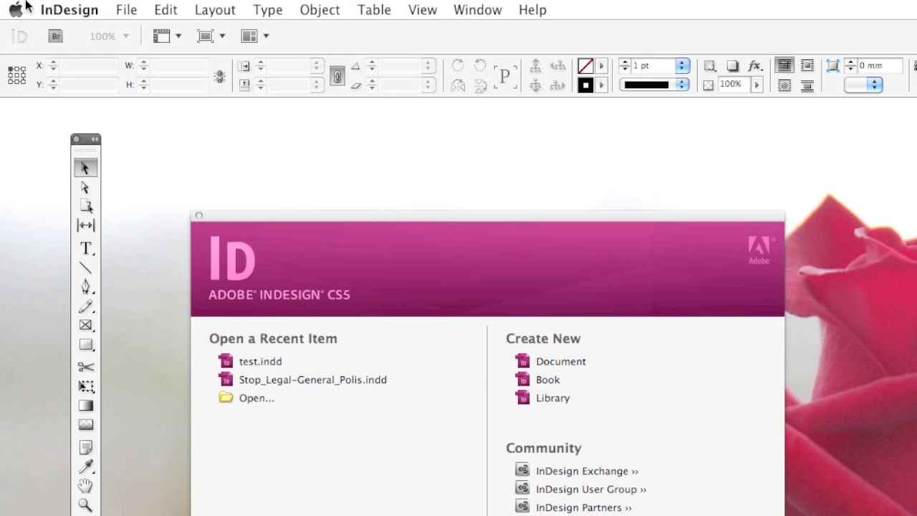
Create a new InDesign document with the default A4 settings
{"action": "left_click", "coordinate": [63, 6]}
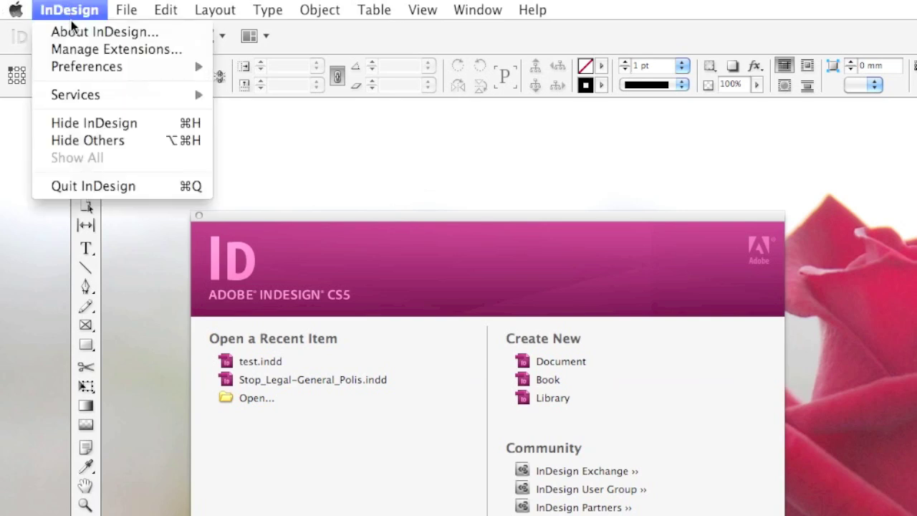
{"action": "mouse_move", "coordinate": [126, 9]}
{"action": "mouse_move", "coordinate": [288, 34]}
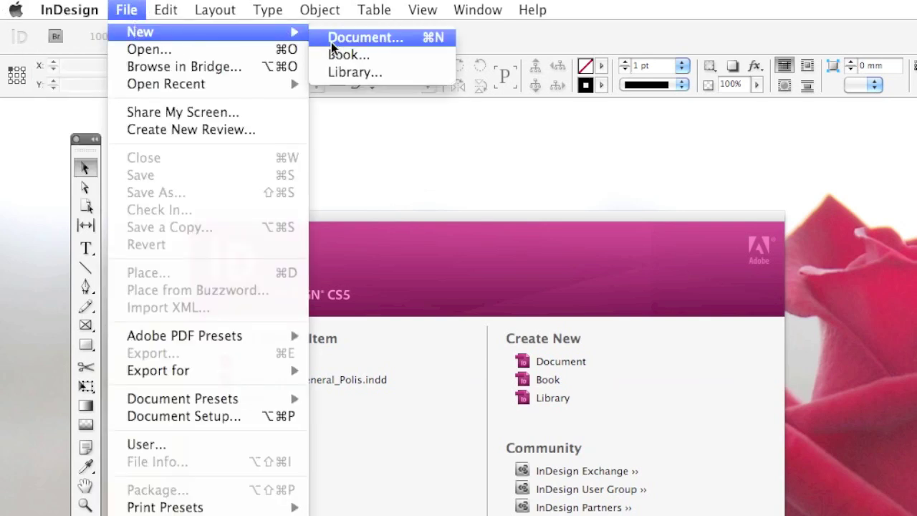
{"action": "left_click", "coordinate": [374, 45]}
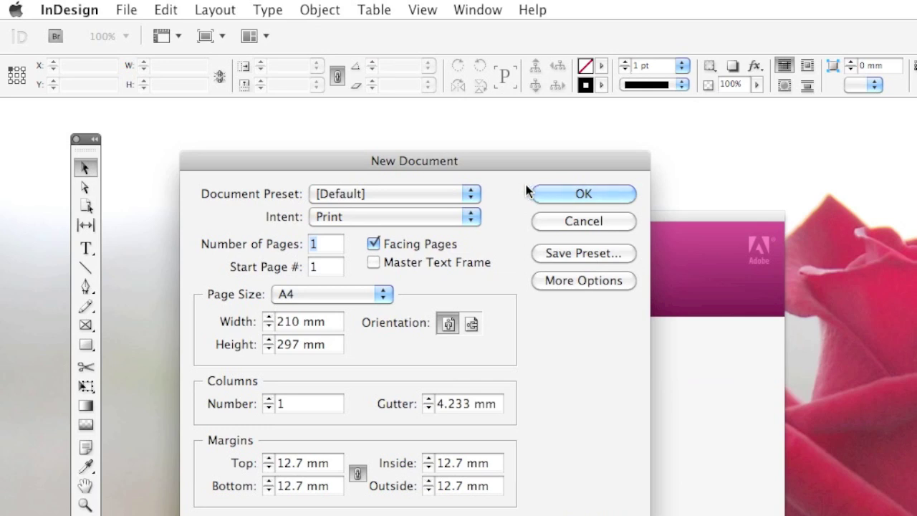
{"action": "left_click", "coordinate": [571, 195]}
{"action": "left_click_drag", "start_coordinate": [649, 107], "coordinate": [309, 109]}
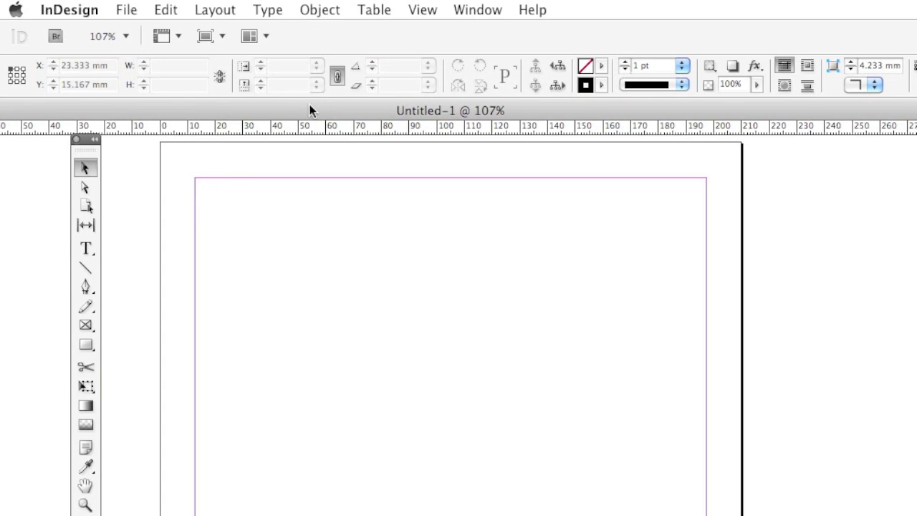
Add the heading 'My great document' in a text frame, set in Futura Condensed Medium
{"action": "key", "text": "t"}
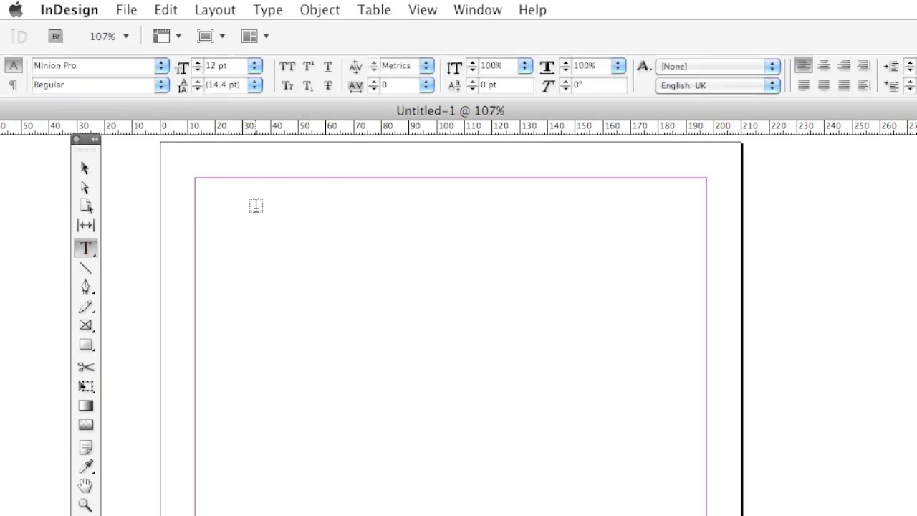
{"action": "left_click_drag", "start_coordinate": [256, 206], "coordinate": [625, 270]}
{"action": "type", "text": "My"}
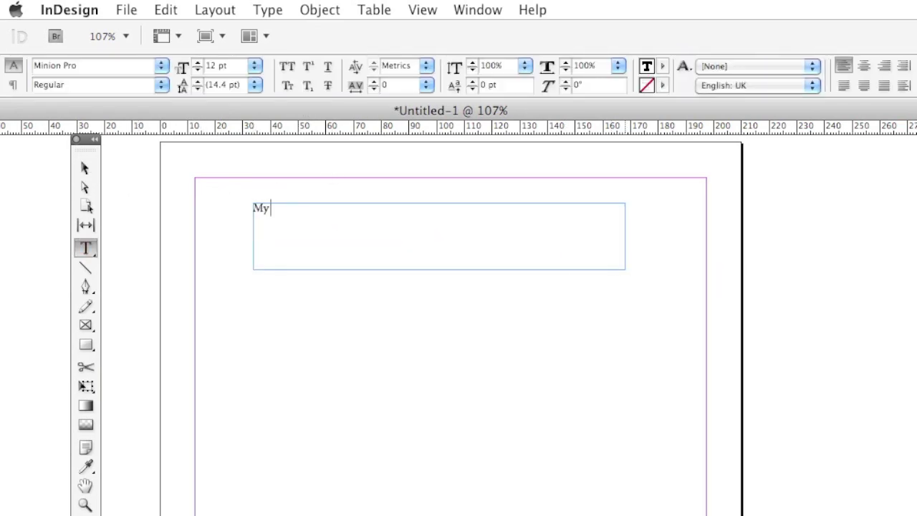
{"action": "left_click", "coordinate": [161, 65]}
{"action": "mouse_move", "coordinate": [248, 166]}
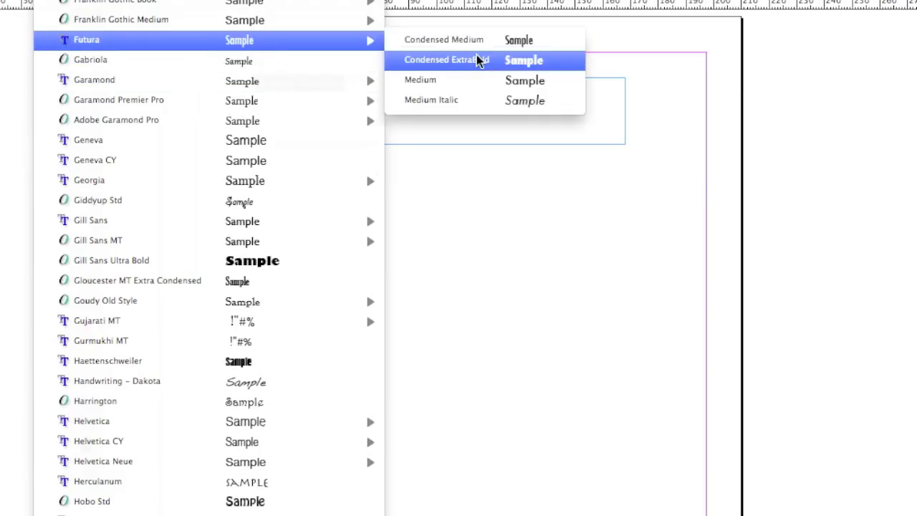
{"action": "left_click", "coordinate": [490, 39]}
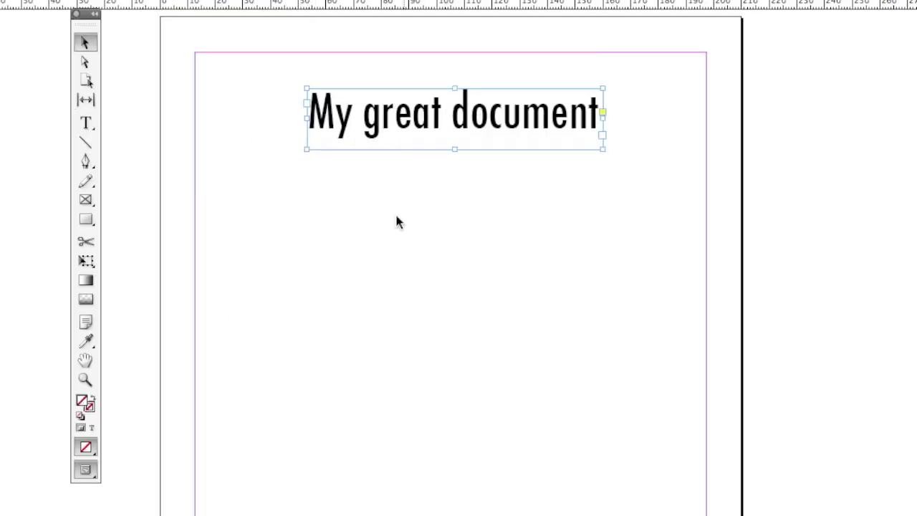
{"action": "left_click", "coordinate": [385, 244]}
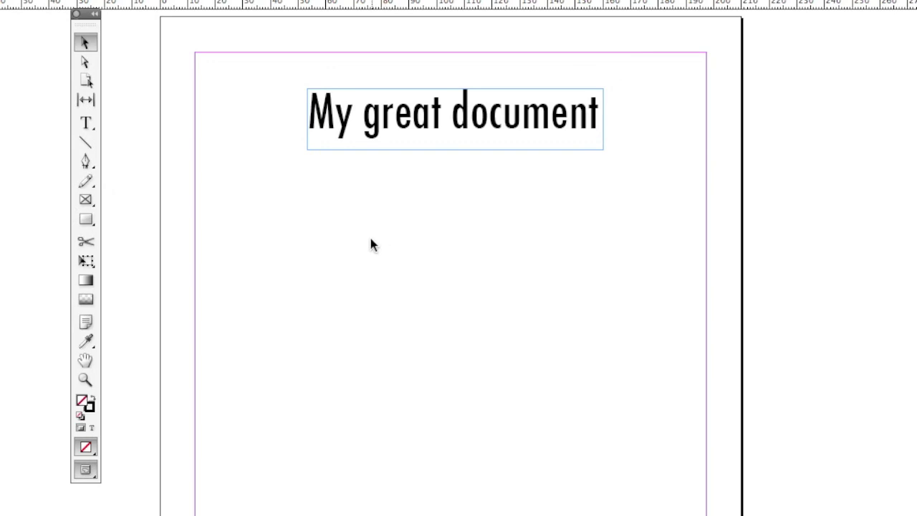
Begin placing an image and select Oliveo-logo-Nieuw-steren.eps in the Place dialog
{"action": "left_click", "coordinate": [124, 0]}
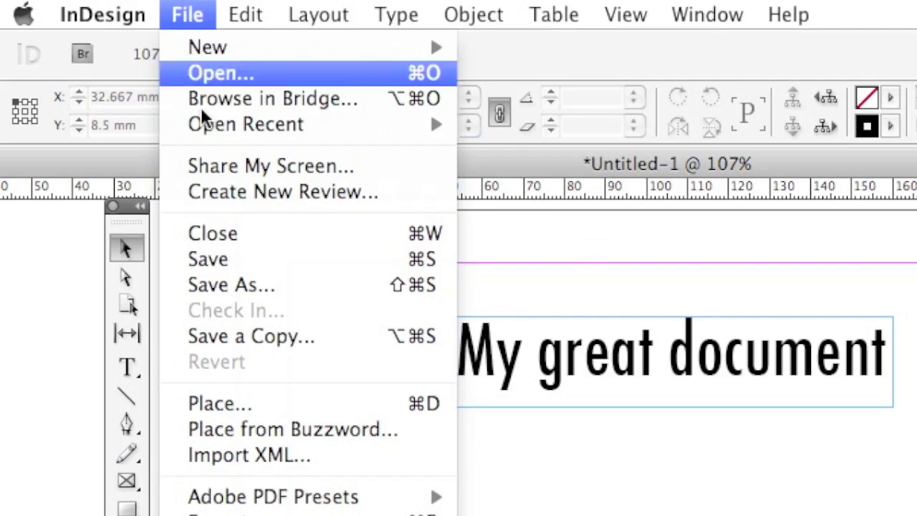
{"action": "left_click", "coordinate": [273, 405]}
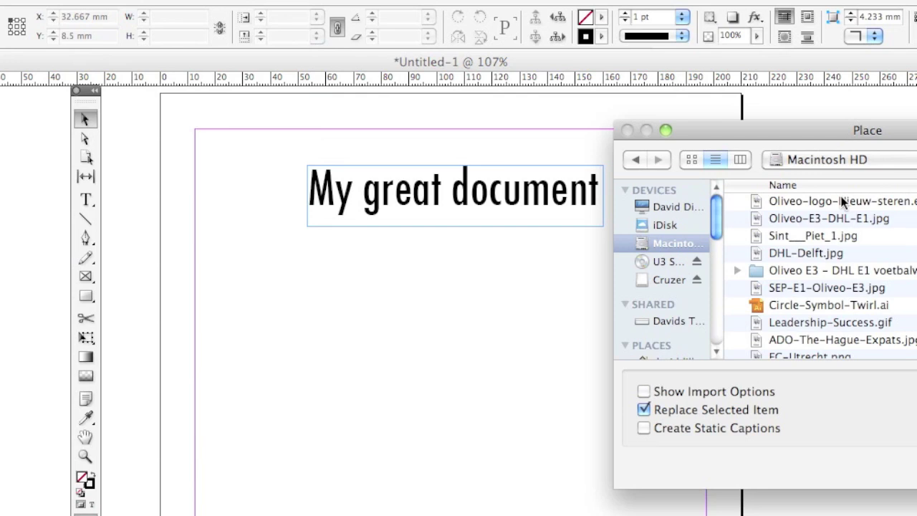
{"action": "left_click", "coordinate": [789, 30]}
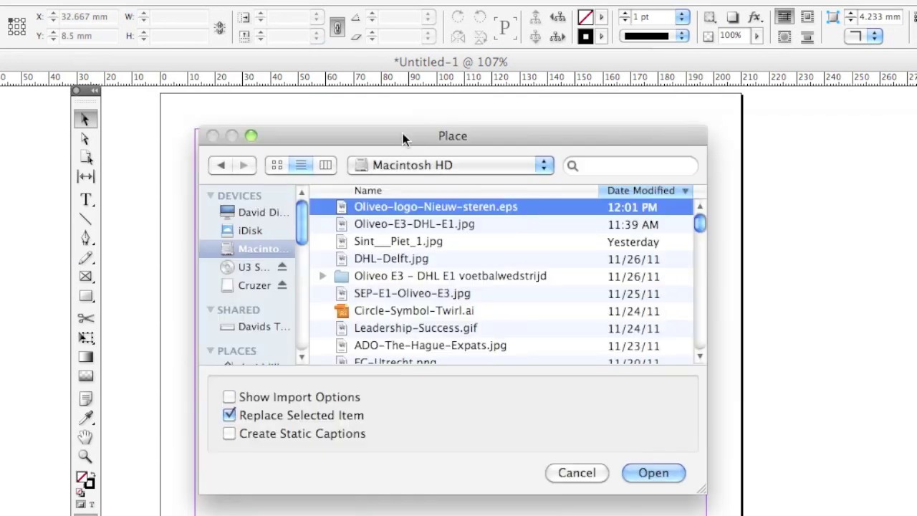
Place the Oliveo logo EPS on the page just below the heading
{"action": "left_click", "coordinate": [654, 473]}
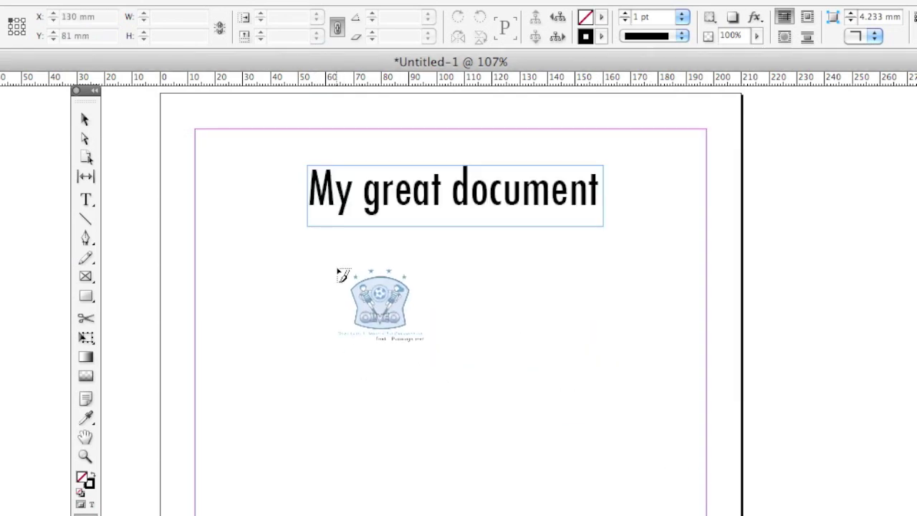
{"action": "left_click", "coordinate": [334, 267]}
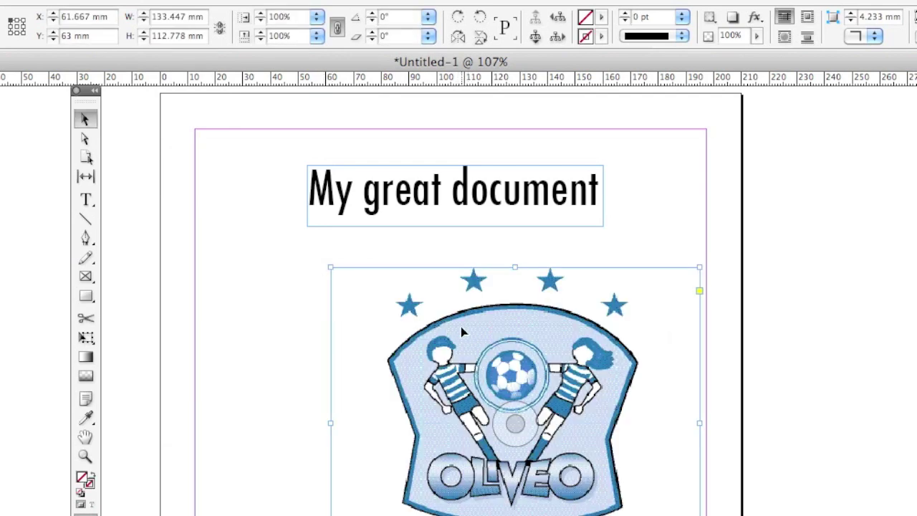
{"action": "left_click_drag", "start_coordinate": [466, 328], "coordinate": [400, 319]}
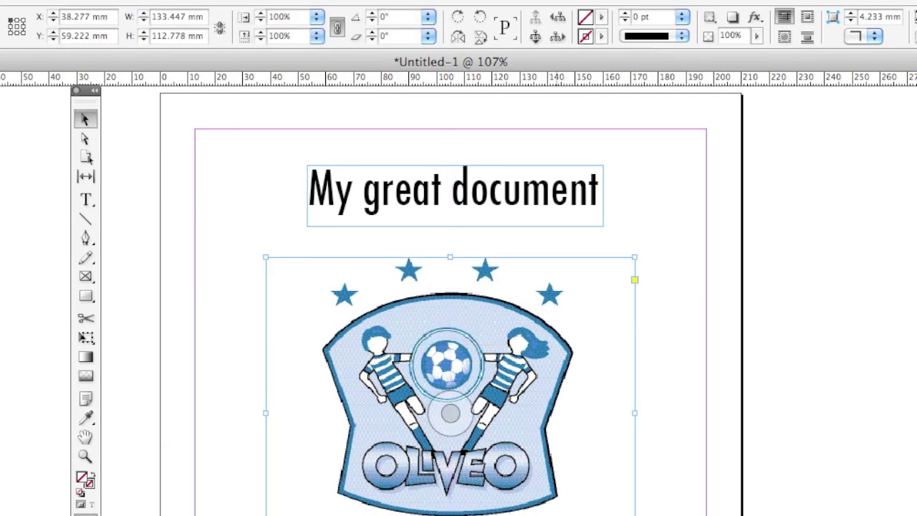
{"action": "key", "text": "super+shift+a"}
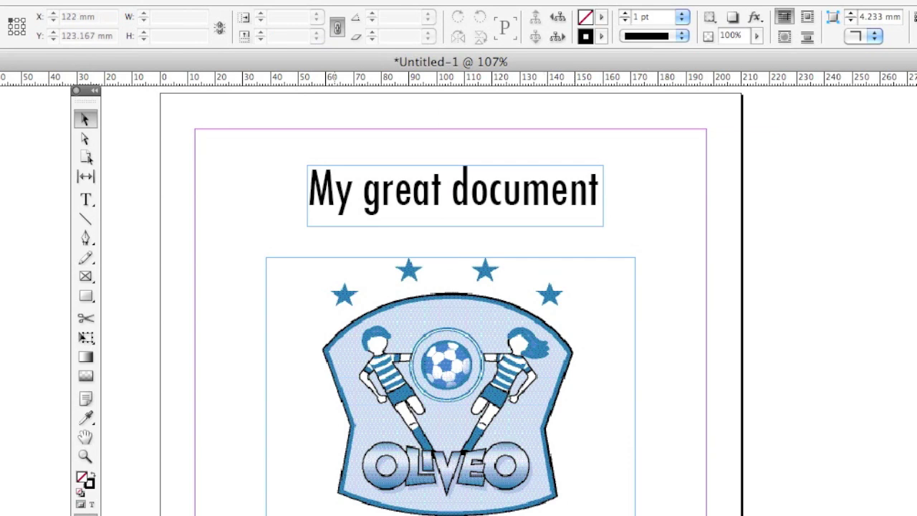
Save the layout as My-EPS-withFonts-test.indd
{"action": "left_click", "coordinate": [136, 2]}
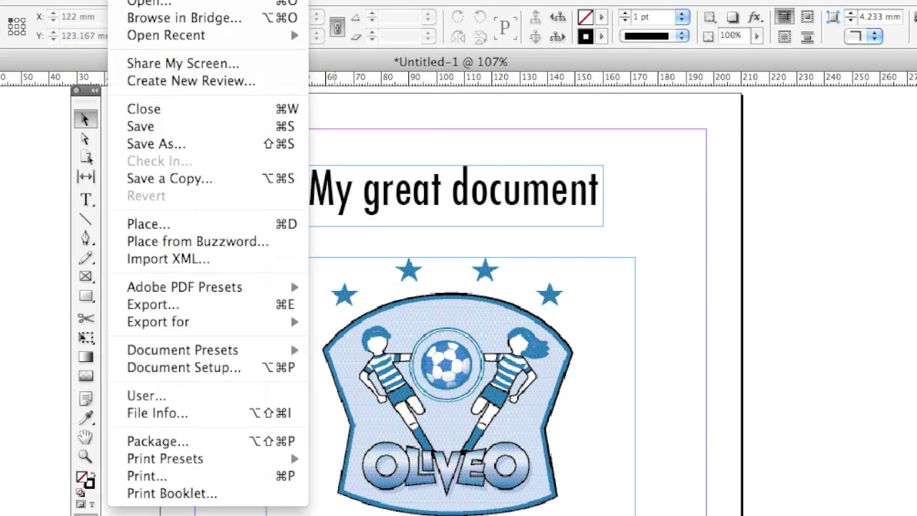
{"action": "left_click", "coordinate": [165, 146]}
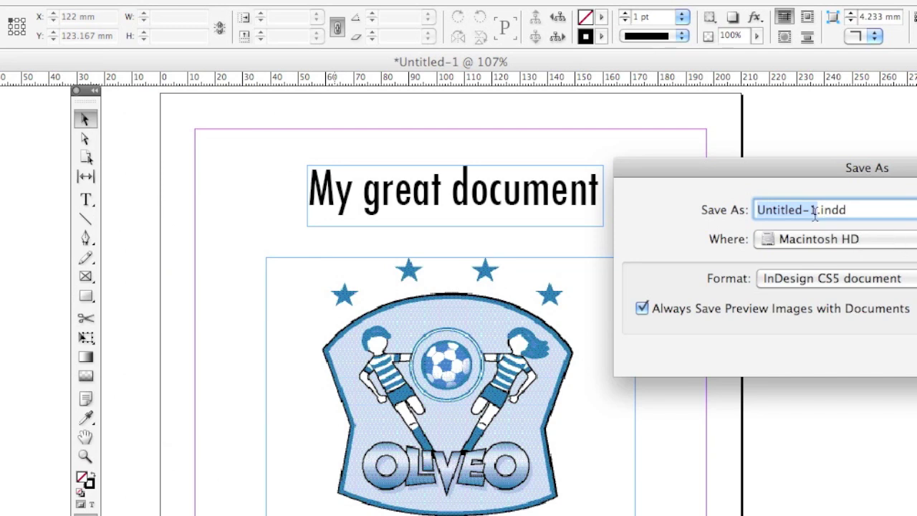
{"action": "type", "text": "My-EPS-withFonts-test"}
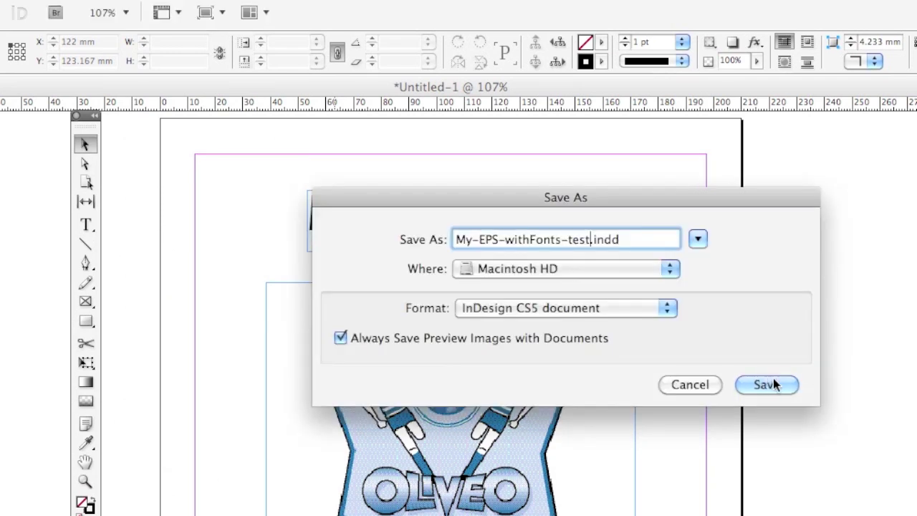
{"action": "left_click", "coordinate": [766, 385]}
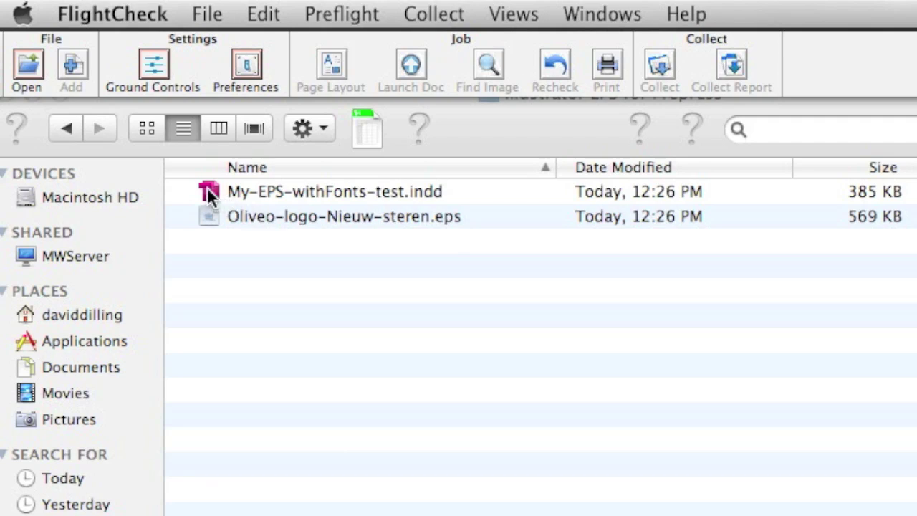
Drag My-EPS-withFonts-test.indd onto FlightCheck to preflight it, yielding 21 flagged items
{"action": "left_click_drag", "start_coordinate": [208, 187], "coordinate": [916, 55]}
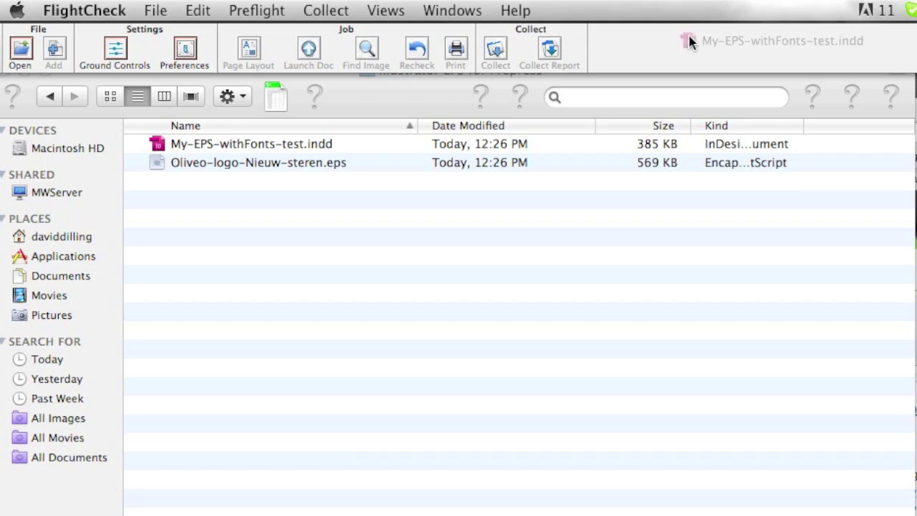
{"action": "left_click_drag", "start_coordinate": [690, 42], "coordinate": [613, 48]}
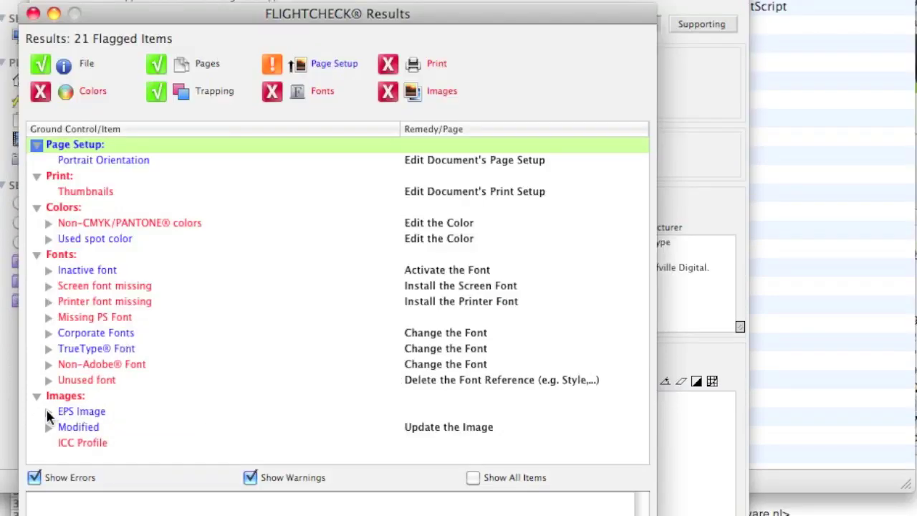
Expand the EPS Image, Printer font missing and Screen font missing rows, then raise the report window
{"action": "left_click", "coordinate": [48, 412]}
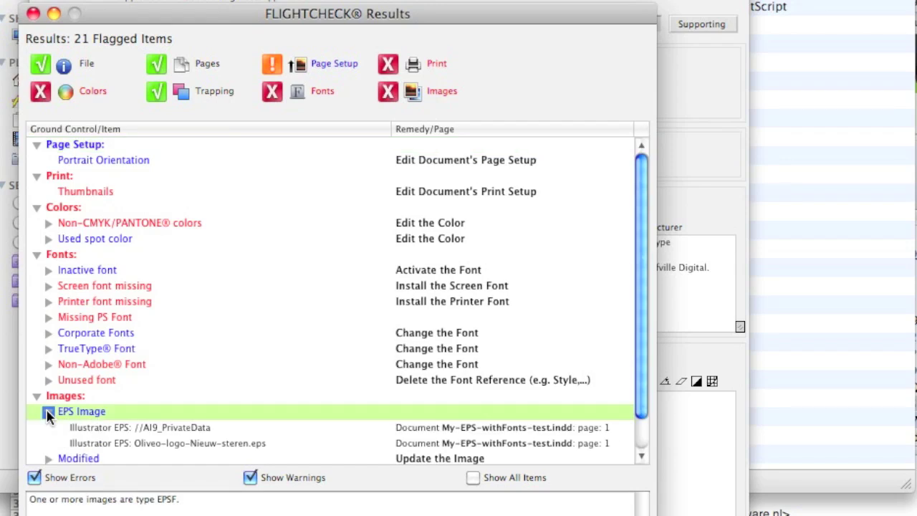
{"action": "left_click", "coordinate": [48, 413]}
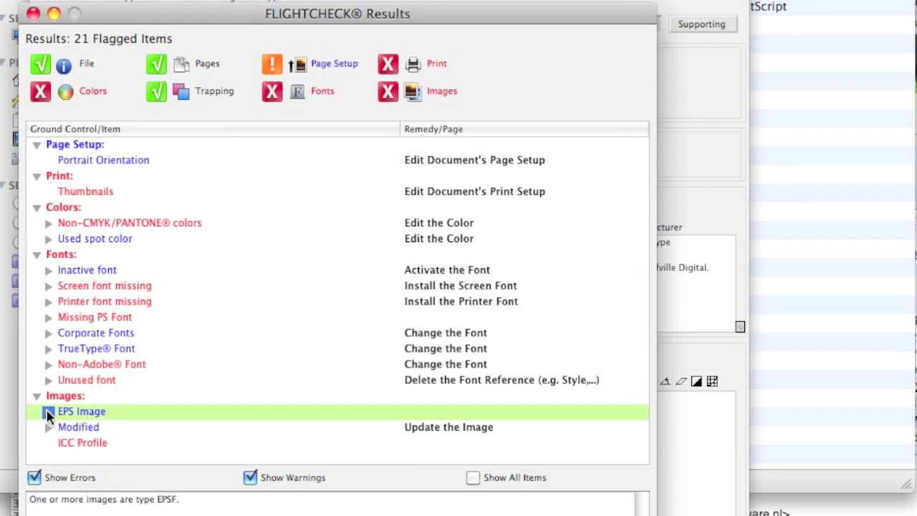
{"action": "left_click", "coordinate": [48, 302]}
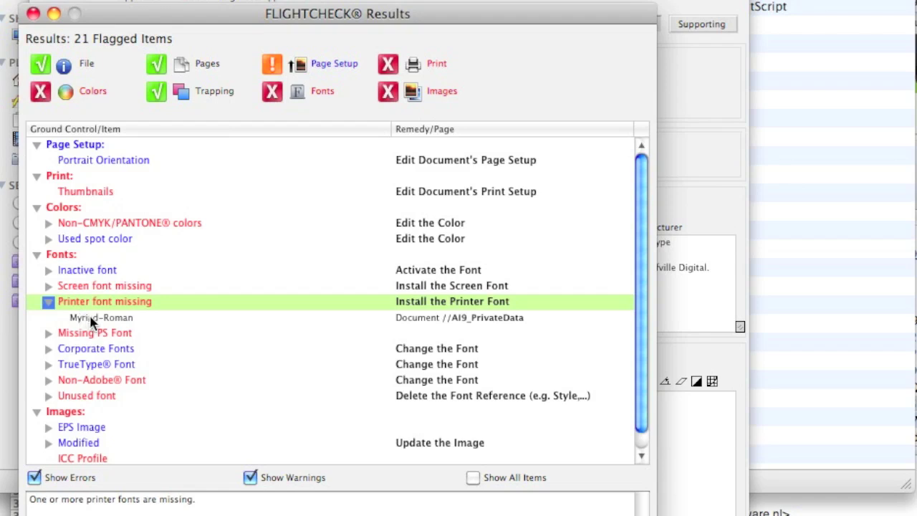
{"action": "left_click", "coordinate": [48, 302]}
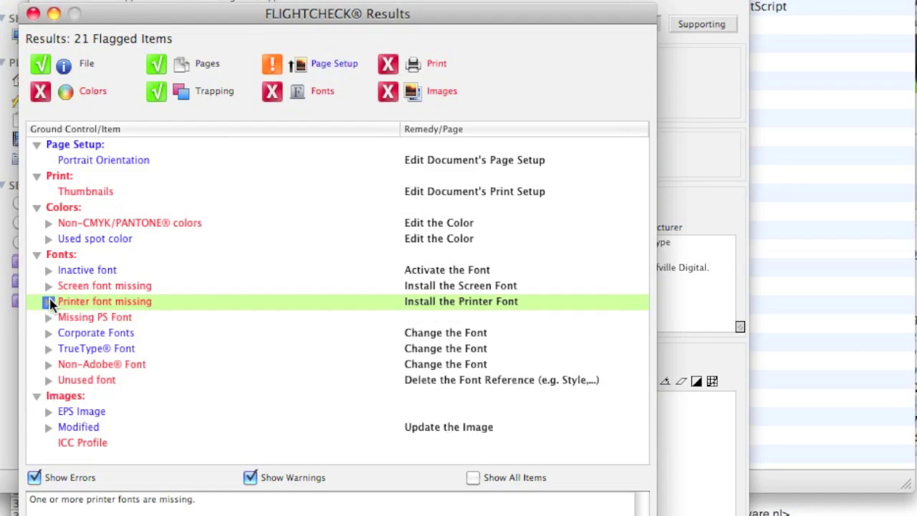
{"action": "left_click", "coordinate": [47, 286]}
{"action": "left_click", "coordinate": [47, 286]}
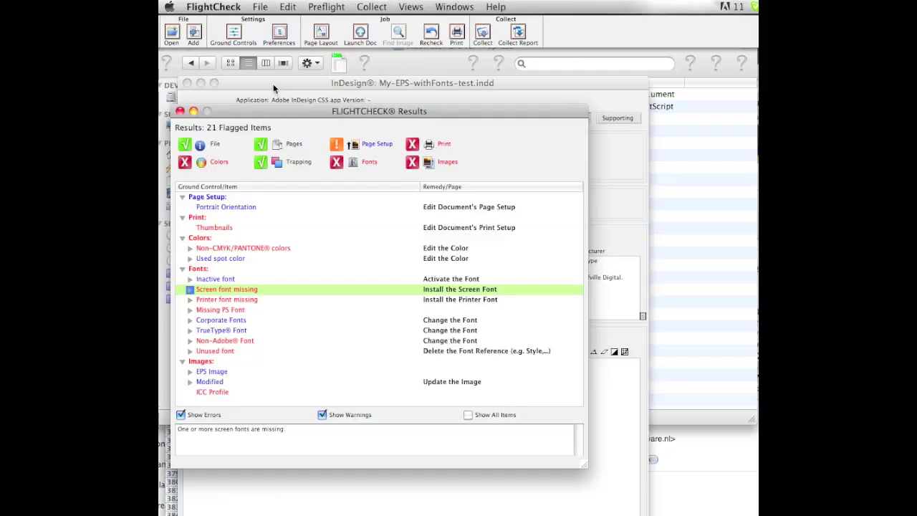
{"action": "left_click_drag", "start_coordinate": [272, 83], "coordinate": [271, 58]}
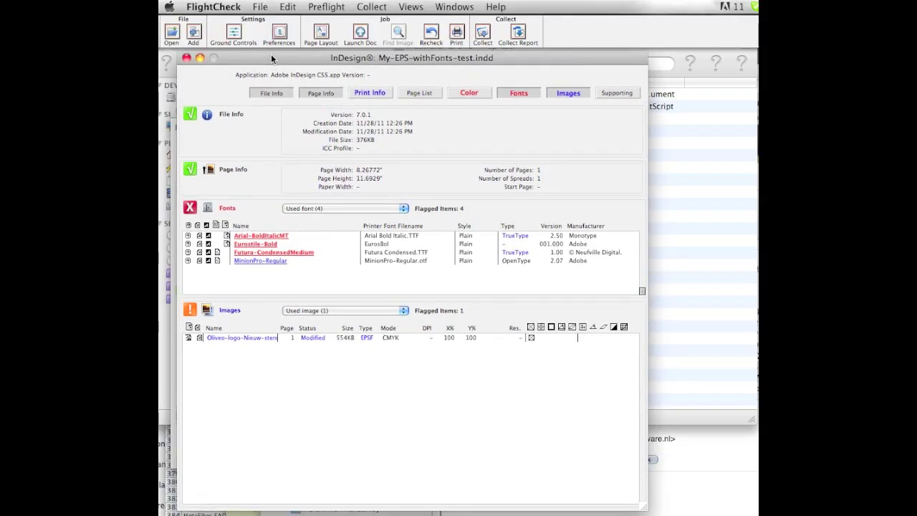
Toggle the report sections so Color appears alongside Fonts and Images
{"action": "left_click", "coordinate": [557, 94]}
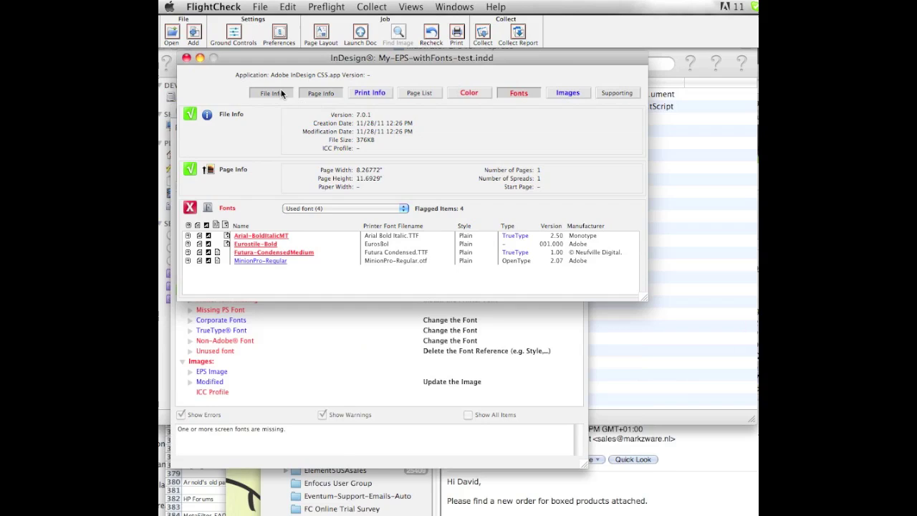
{"action": "left_click", "coordinate": [469, 94]}
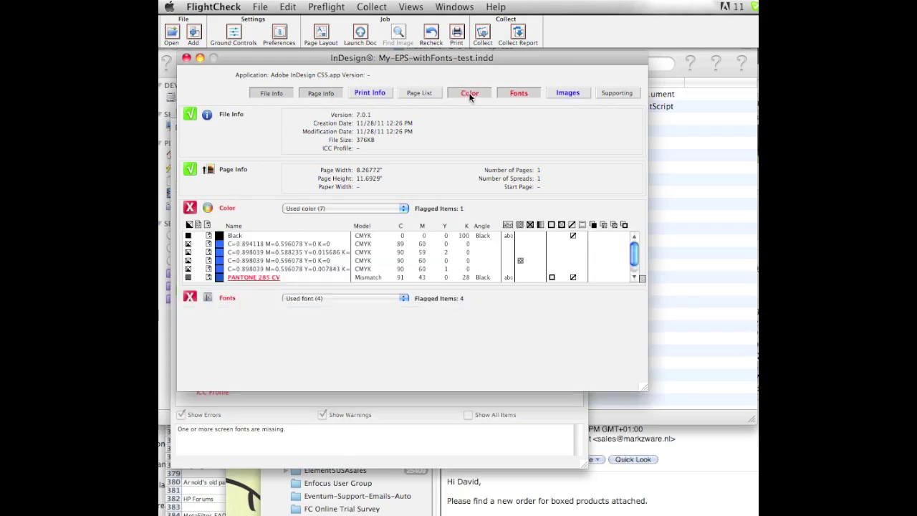
{"action": "left_click", "coordinate": [519, 91]}
{"action": "left_click", "coordinate": [519, 93]}
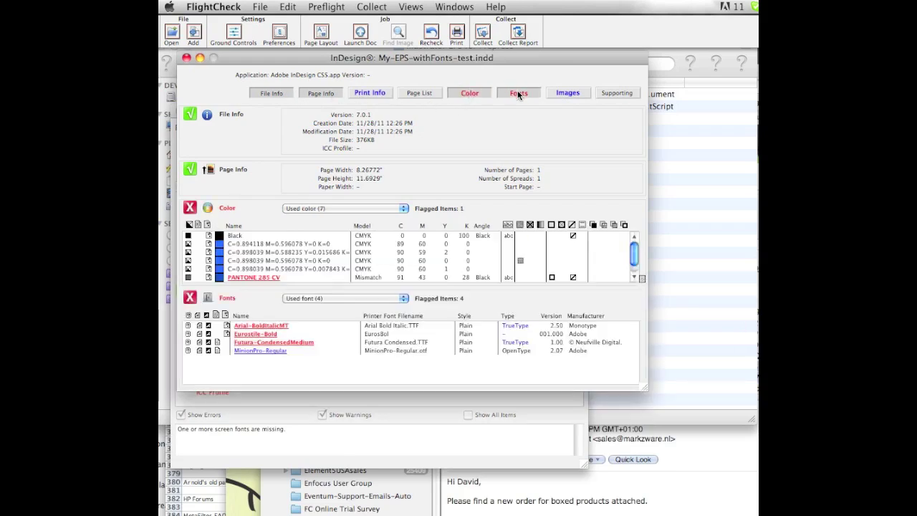
{"action": "left_click", "coordinate": [565, 94]}
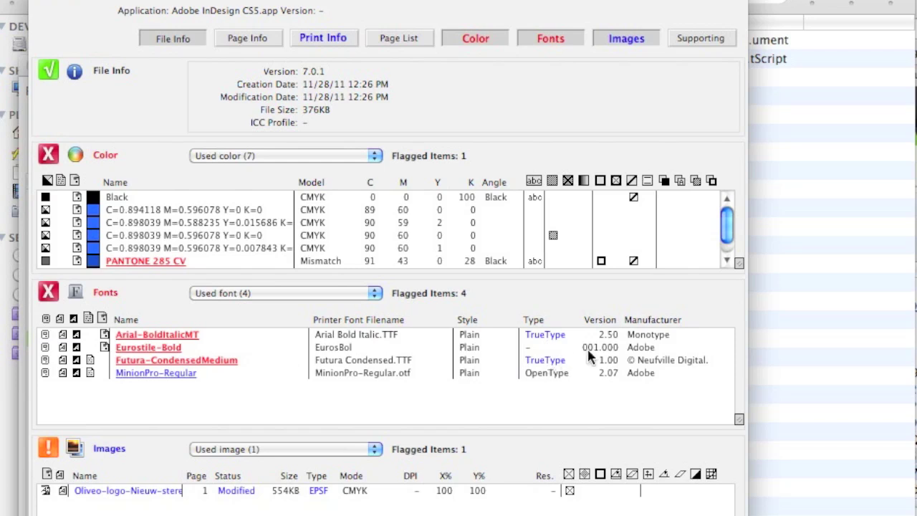
View the Futura-CondensedMedium font details, then open the Oliveo logo EPS image details
{"action": "double_click", "coordinate": [641, 362]}
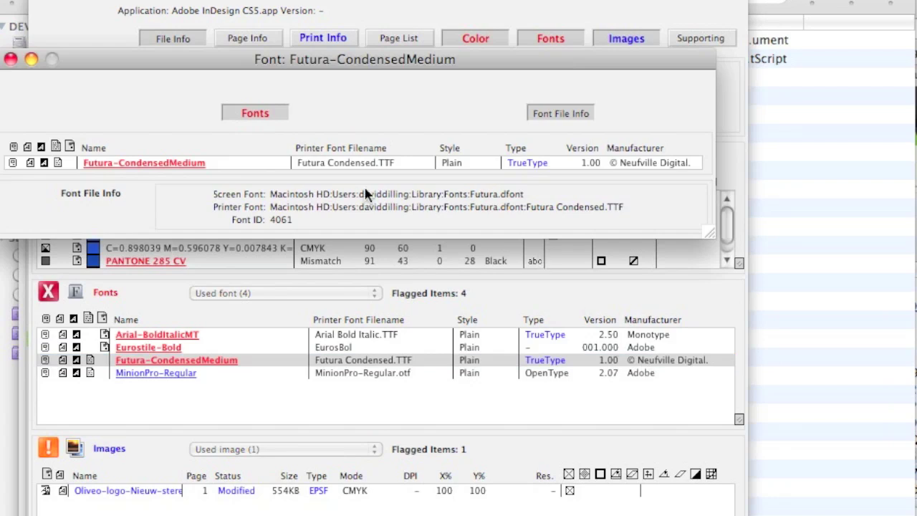
{"action": "left_click", "coordinate": [11, 60]}
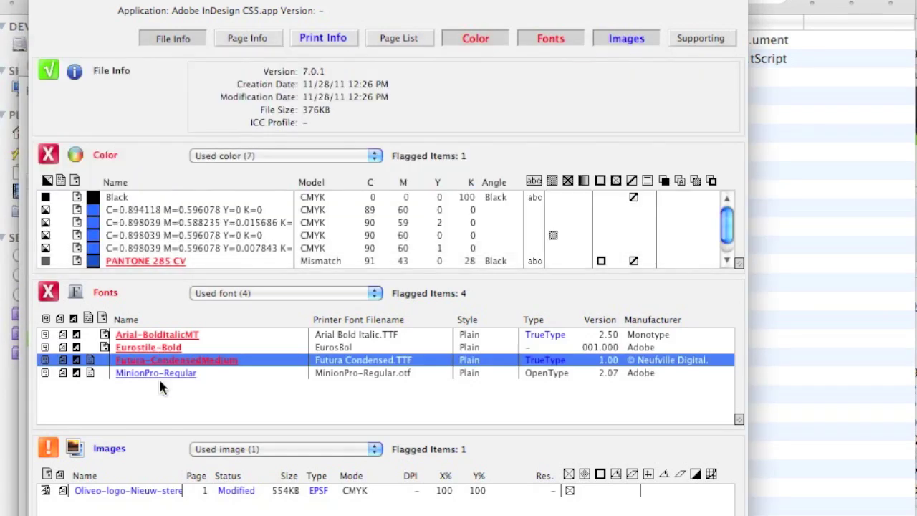
{"action": "double_click", "coordinate": [122, 493]}
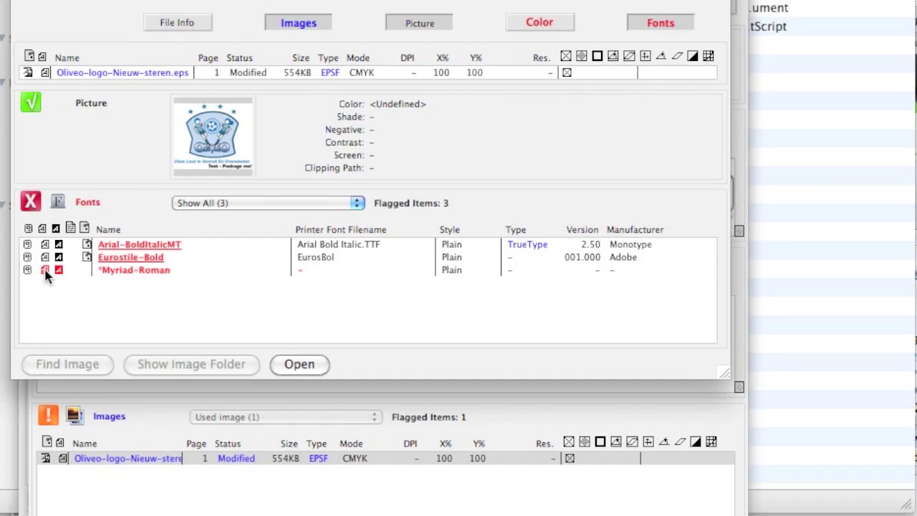
Check the missing Myriad-Roman font, then close the Oliveo logo image info to reach the My-EPS-withFonts-test.indd report
{"action": "left_click", "coordinate": [115, 272]}
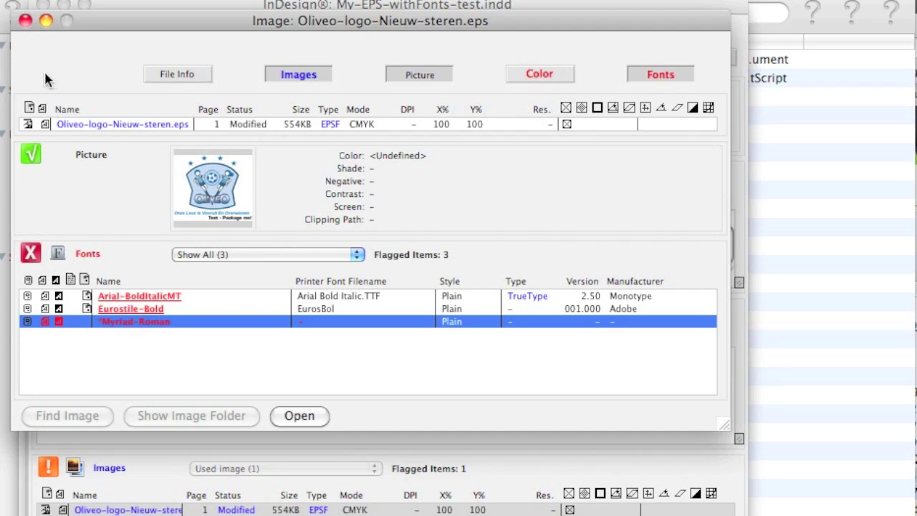
{"action": "left_click", "coordinate": [25, 20]}
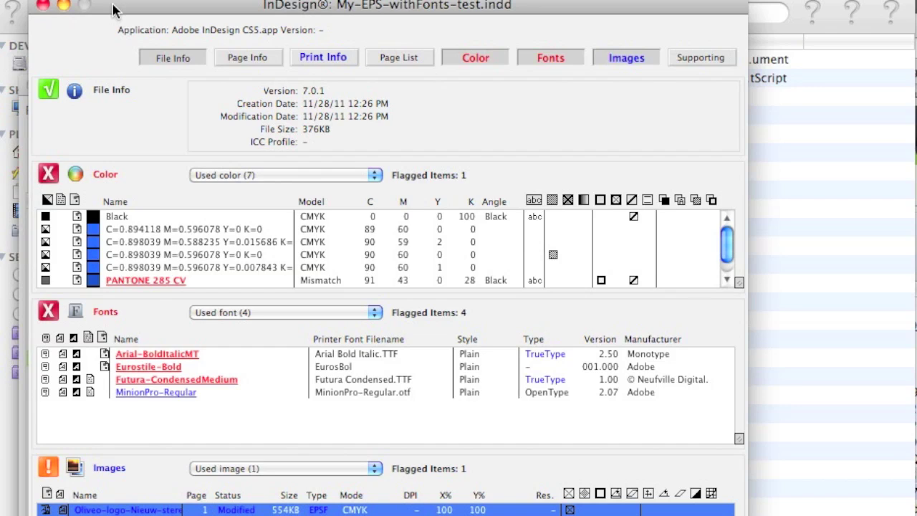
{"action": "left_click", "coordinate": [151, 510]}
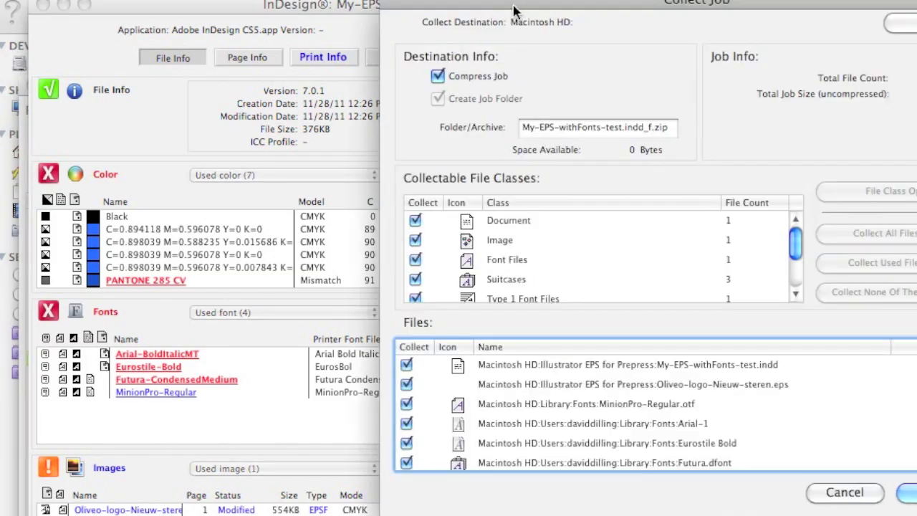
{"action": "left_click_drag", "start_coordinate": [515, 8], "coordinate": [180, 46]}
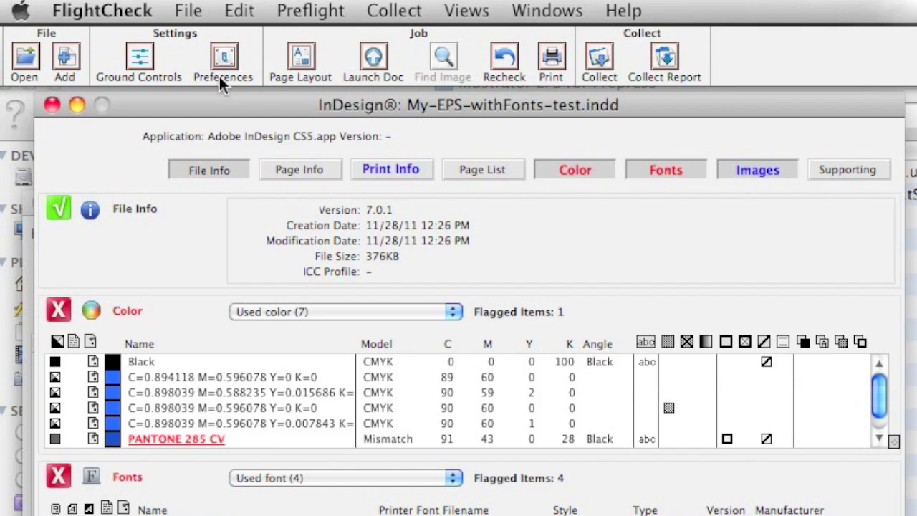
Preflight Oliveo-logo-Nieuw-steren.eps in FlightCheck, showing 15 flagged items, and cancel the Collect Job dialog
{"action": "left_click", "coordinate": [52, 105]}
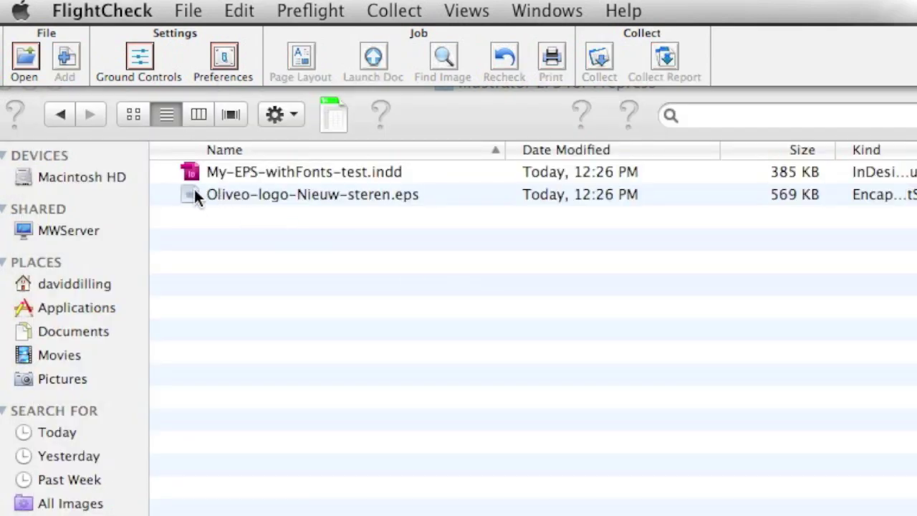
{"action": "left_click_drag", "start_coordinate": [193, 195], "coordinate": [754, 61]}
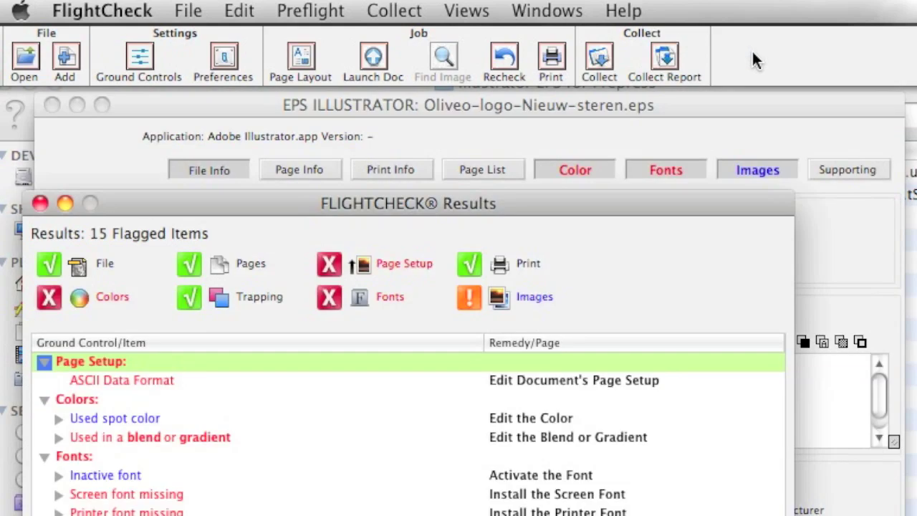
{"action": "left_click", "coordinate": [600, 58]}
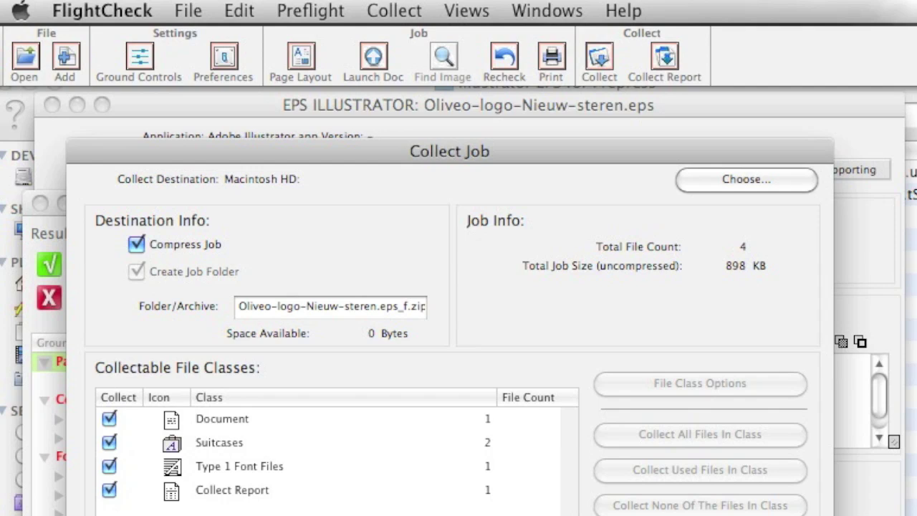
{"action": "key", "text": "Escape"}
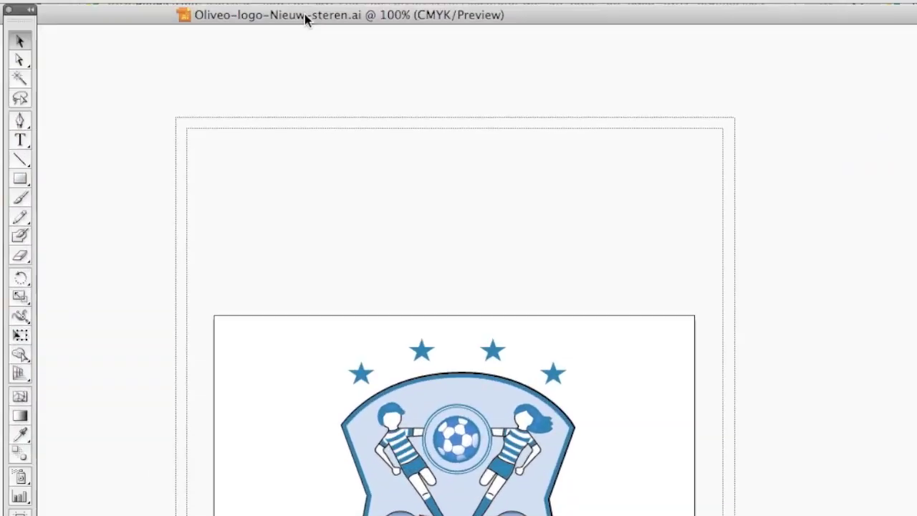
{"action": "left_click_drag", "start_coordinate": [305, 14], "coordinate": [440, 410]}
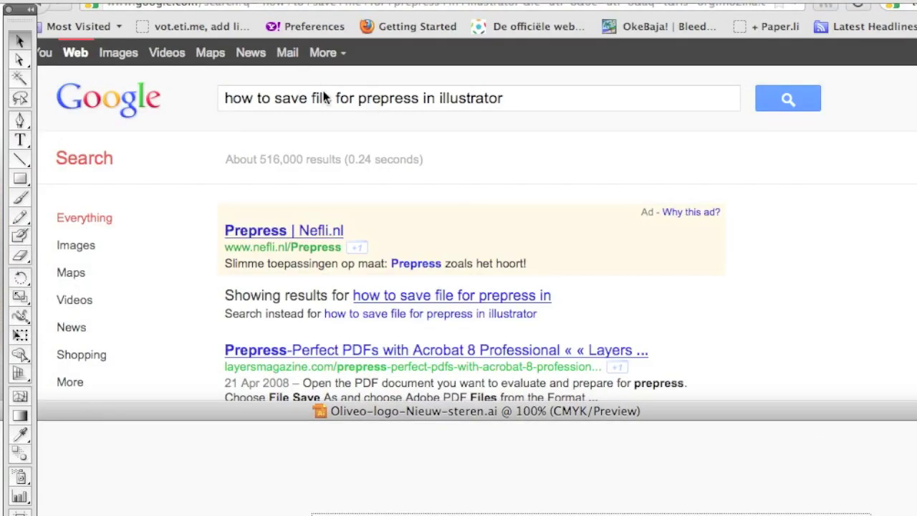
{"action": "left_click_drag", "start_coordinate": [558, 410], "coordinate": [471, 0]}
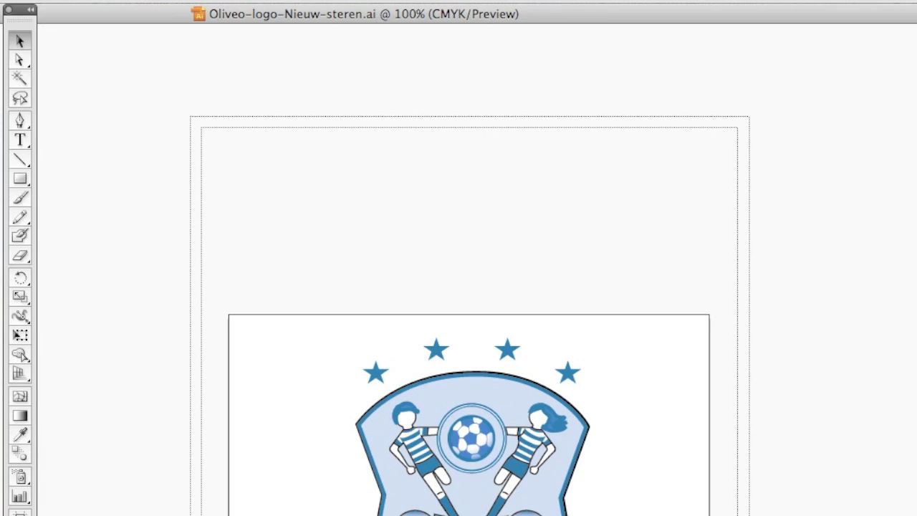
{"action": "left_click", "coordinate": [133, 0]}
{"action": "left_click", "coordinate": [165, 127]}
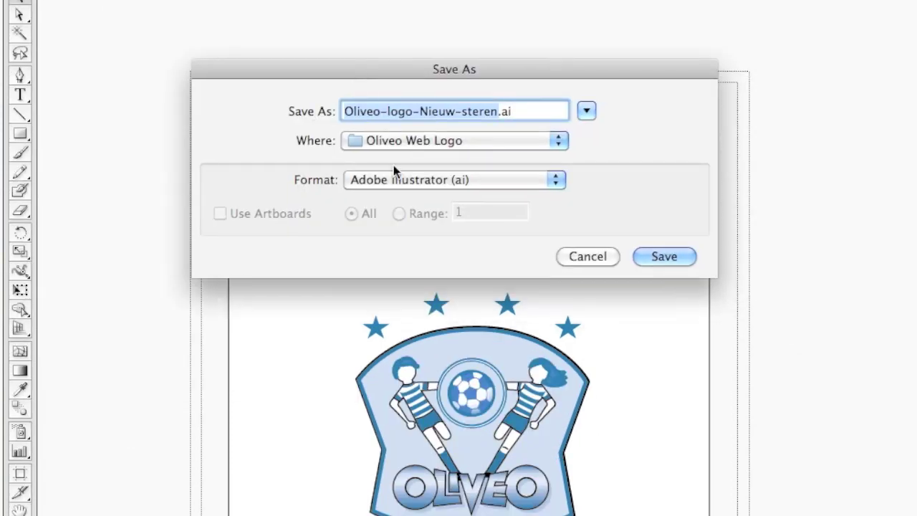
{"action": "left_click", "coordinate": [434, 178]}
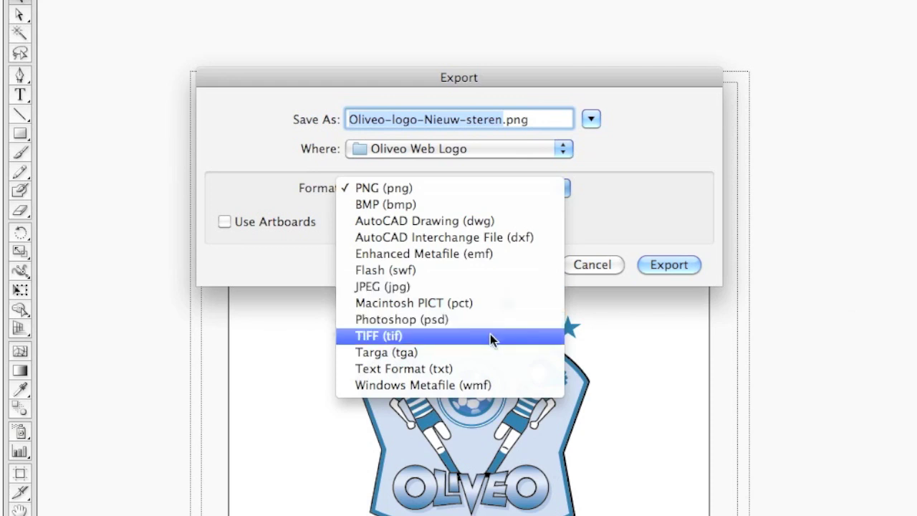
{"action": "left_click", "coordinate": [656, 150]}
{"action": "left_click", "coordinate": [592, 264]}
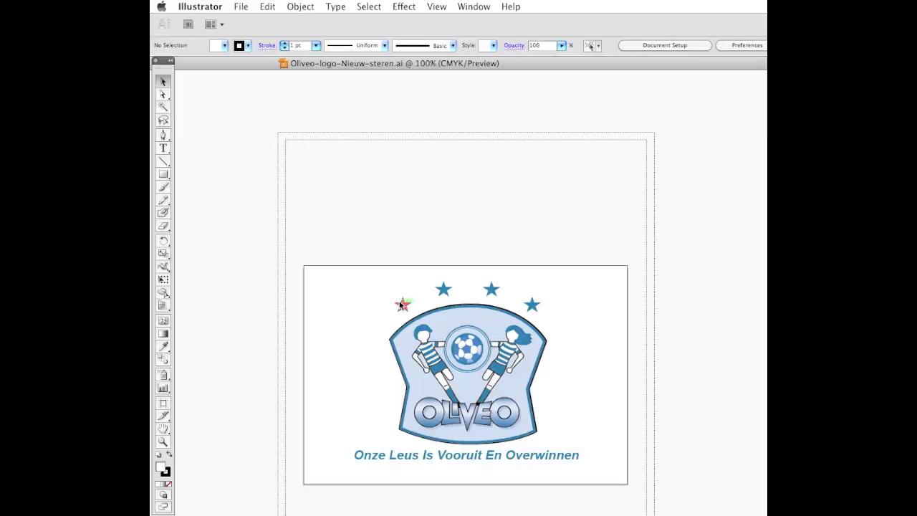
{"action": "mouse_move", "coordinate": [401, 305]}
{"action": "left_mouse_down"}
{"action": "mouse_move", "coordinate": [441, 291]}
{"action": "mouse_move", "coordinate": [403, 304]}
{"action": "left_mouse_up"}
{"action": "left_click", "coordinate": [394, 405]}
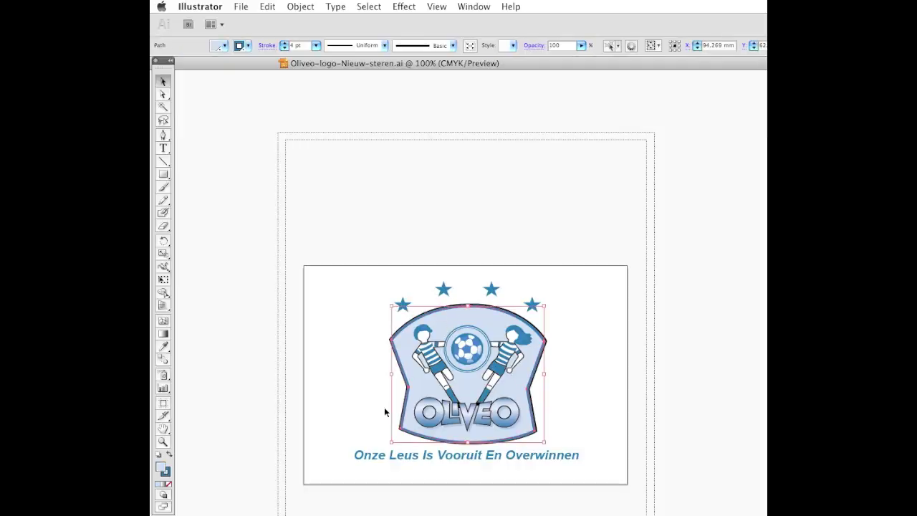
{"action": "left_click", "coordinate": [356, 399]}
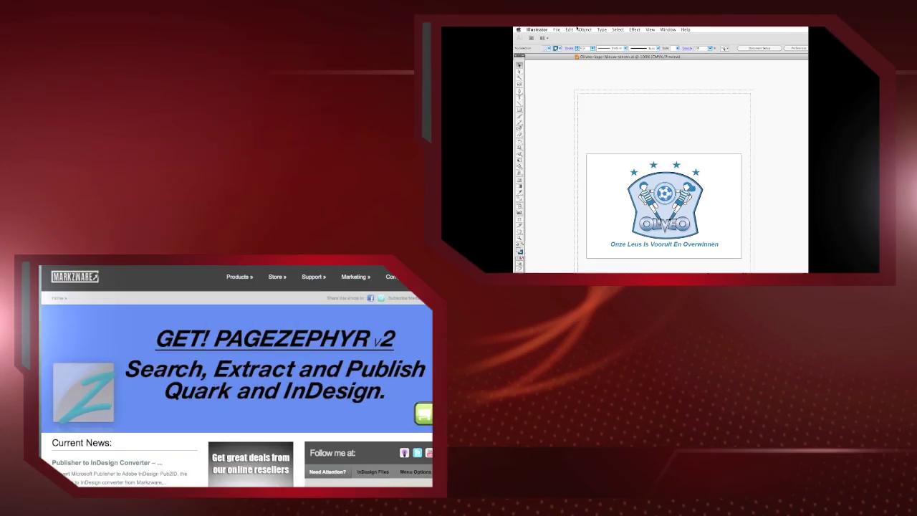
Go to the FlightCheck (Preflight for Print) page from the Markzware Products menu
{"action": "left_click", "coordinate": [300, 6]}
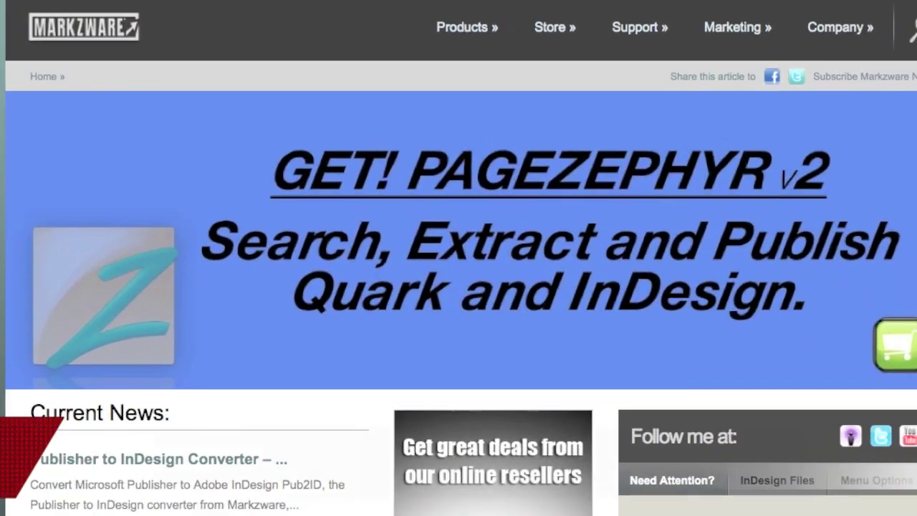
{"action": "mouse_move", "coordinate": [471, 36]}
{"action": "mouse_move", "coordinate": [483, 75]}
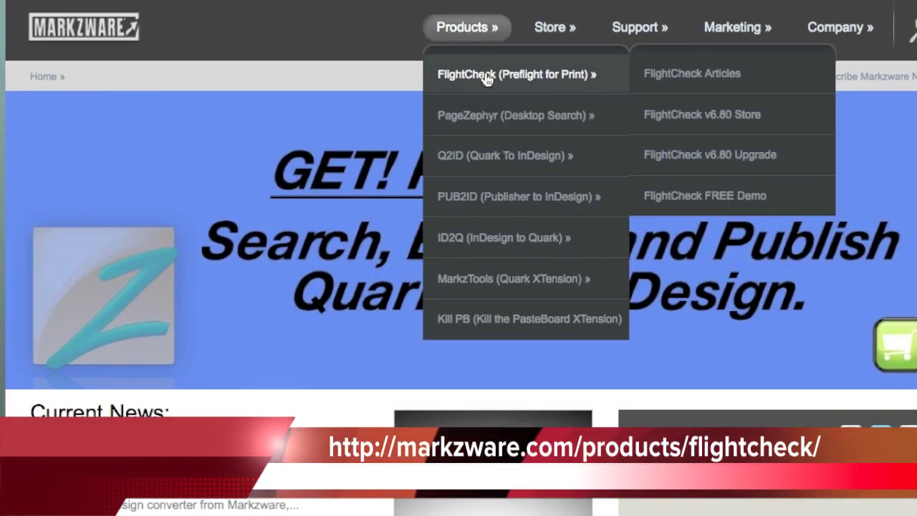
{"action": "left_click", "coordinate": [486, 75]}
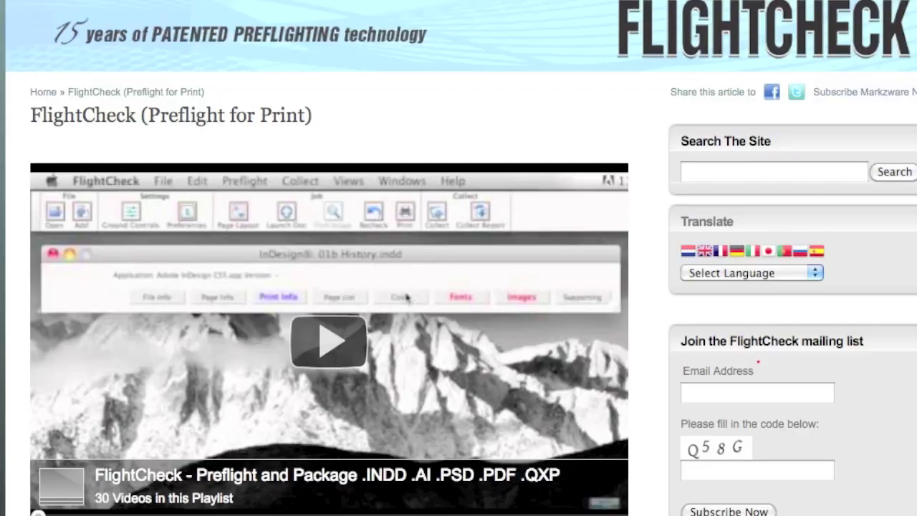